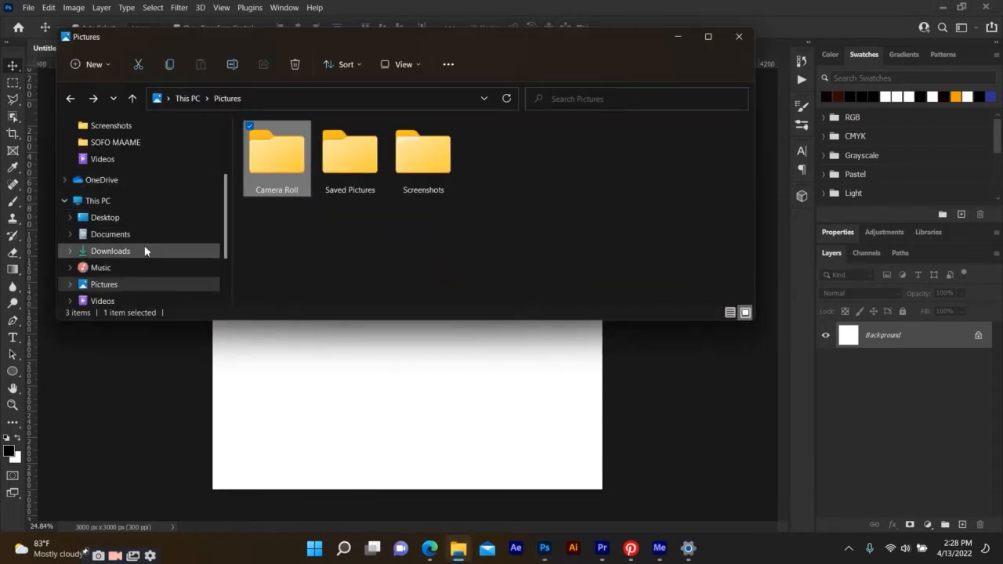
Step: Browse the files in the Downloads folder in a maximized File Explorer window
{"action": "left_click", "coordinate": [146, 250]}
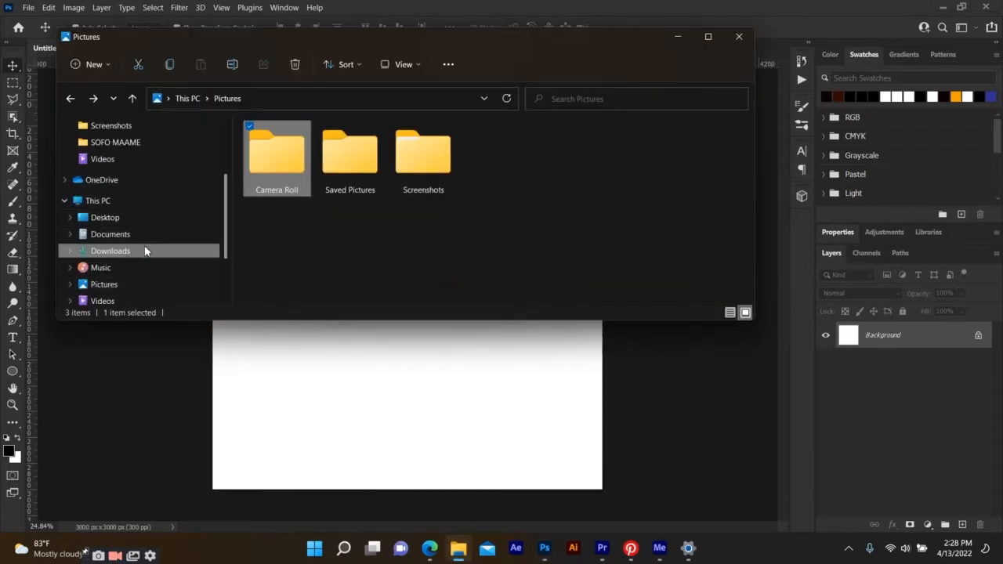
{"action": "left_click", "coordinate": [707, 36]}
{"action": "scroll", "coordinate": [474, 290], "scroll_direction": "down", "scroll_amount": 1}
{"action": "scroll", "coordinate": [474, 290], "scroll_direction": "down", "scroll_amount": 15}
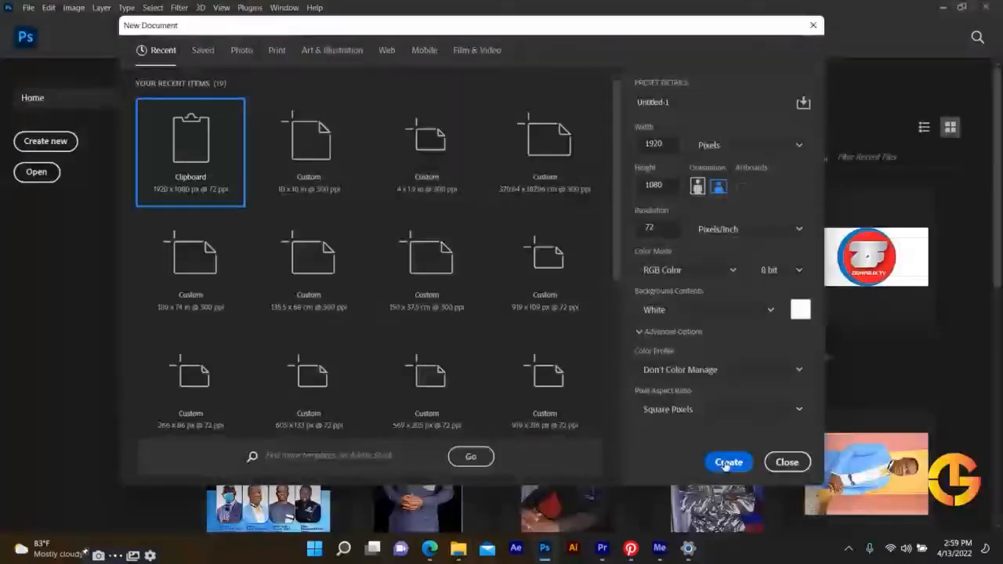
Step: Create a new 1920 x 1080 px RGB document at 72 pixels/inch with white background contents
{"action": "left_click", "coordinate": [727, 463]}
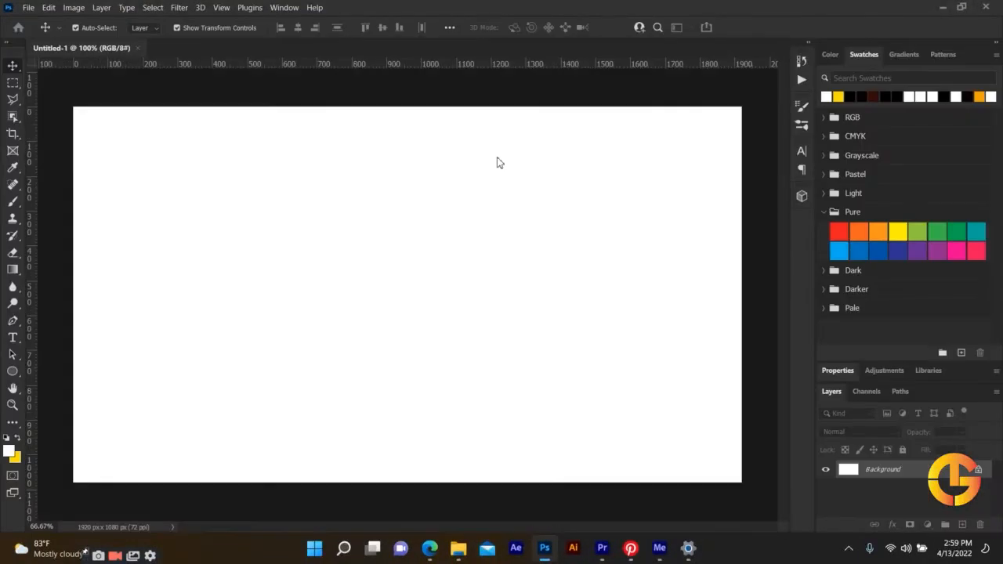
{"action": "left_click", "coordinate": [761, 179]}
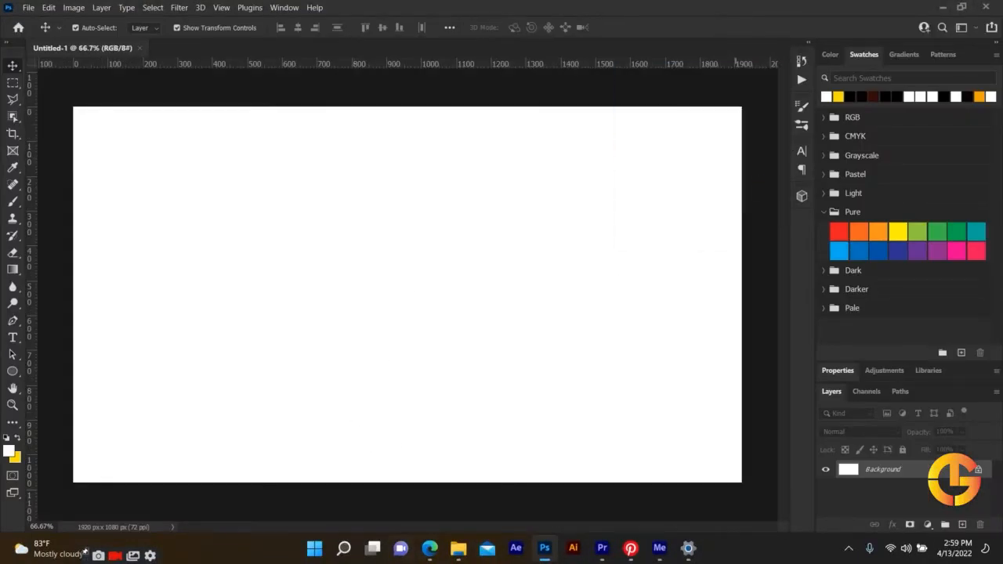
Step: Switch to the Videos folder in File Explorer and open vertical-shot-happy-african-female-jumping-excitement.jpg as a separate Photoshop document
{"action": "mouse_move", "coordinate": [459, 547]}
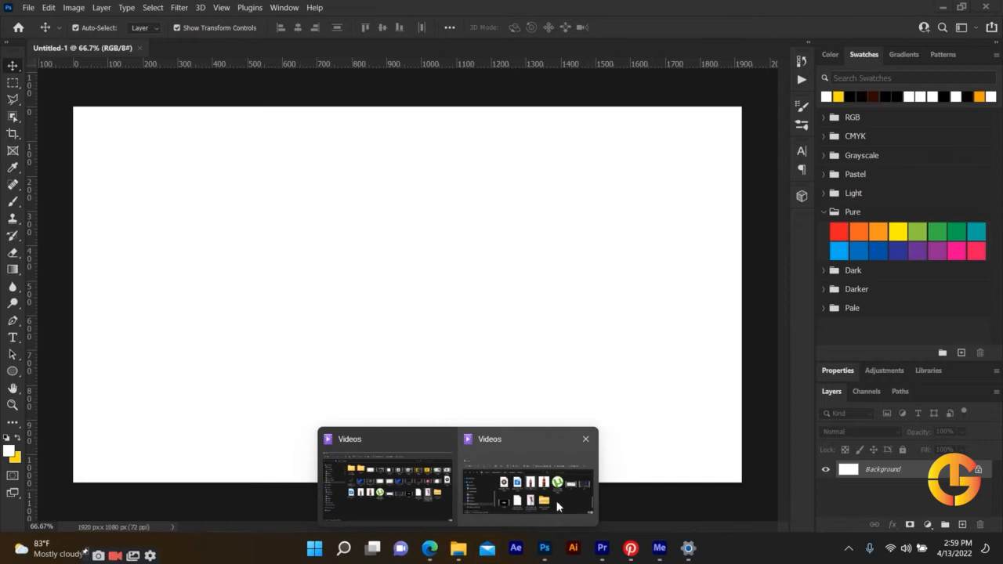
{"action": "left_click", "coordinate": [523, 510]}
{"action": "left_click", "coordinate": [461, 292]}
{"action": "left_click_drag", "start_coordinate": [461, 292], "coordinate": [415, 59]}
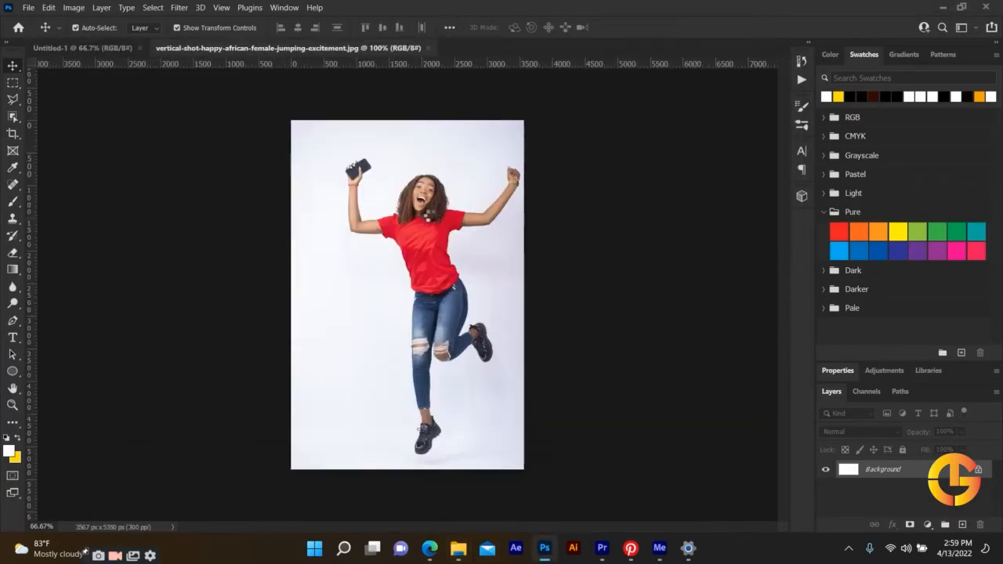
{"action": "scroll", "coordinate": [440, 376], "scroll_direction": "up", "scroll_amount": 6}
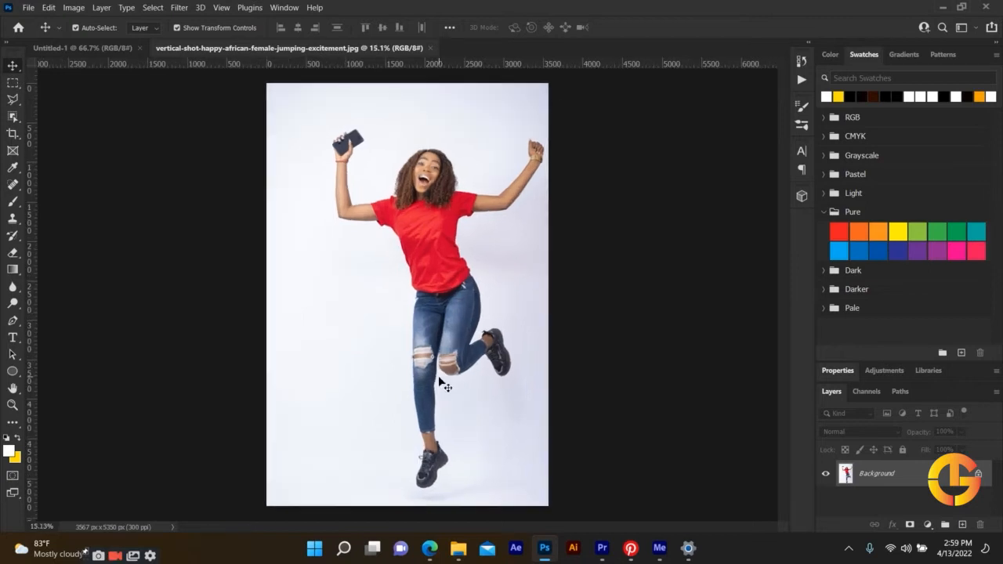
{"action": "scroll", "coordinate": [439, 377], "scroll_direction": "down", "scroll_amount": 5}
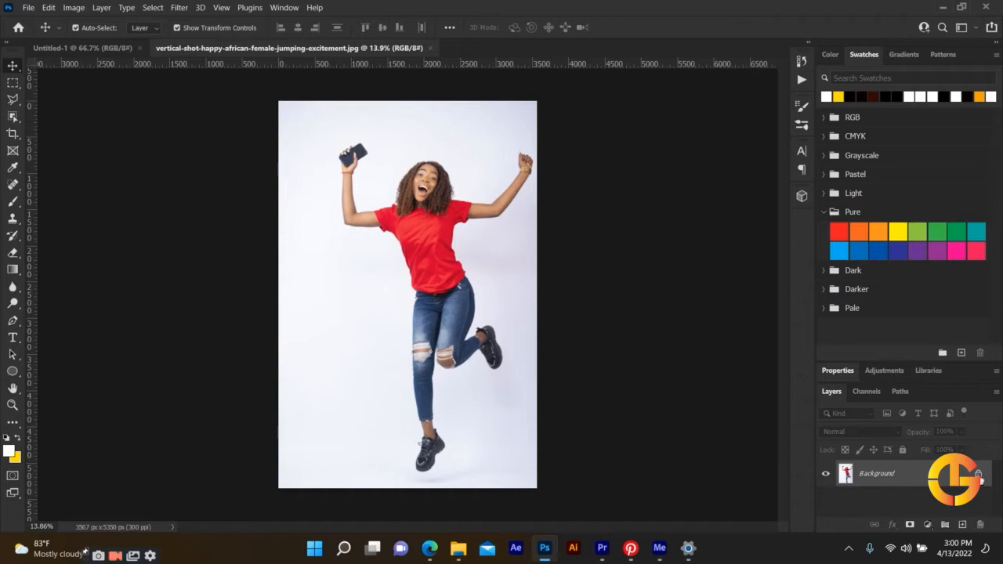
Step: Unlock the photo's Background layer to convert it into a regular layer
{"action": "left_click", "coordinate": [978, 474]}
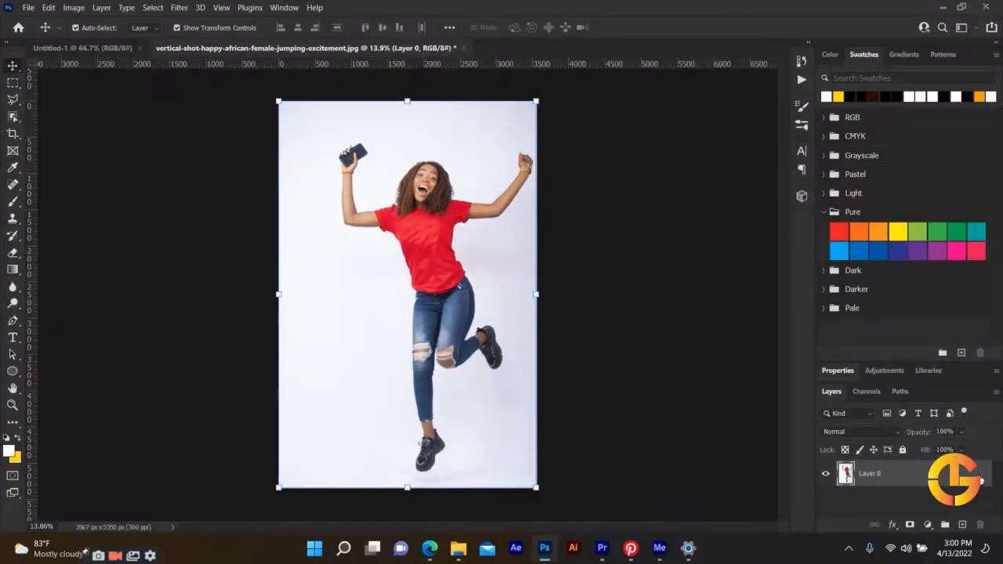
{"action": "key", "text": "ctrl+z"}
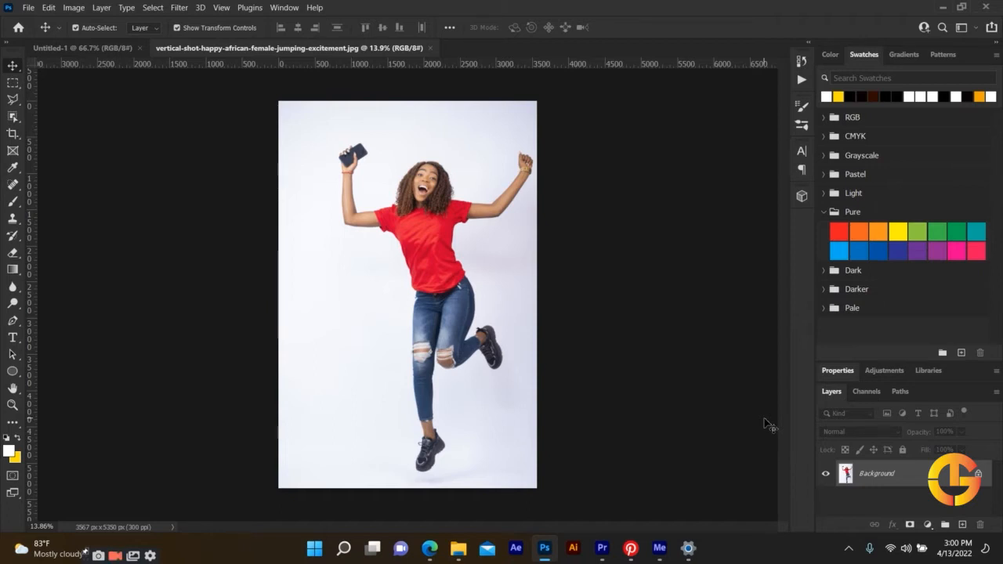
{"action": "left_click", "coordinate": [980, 475]}
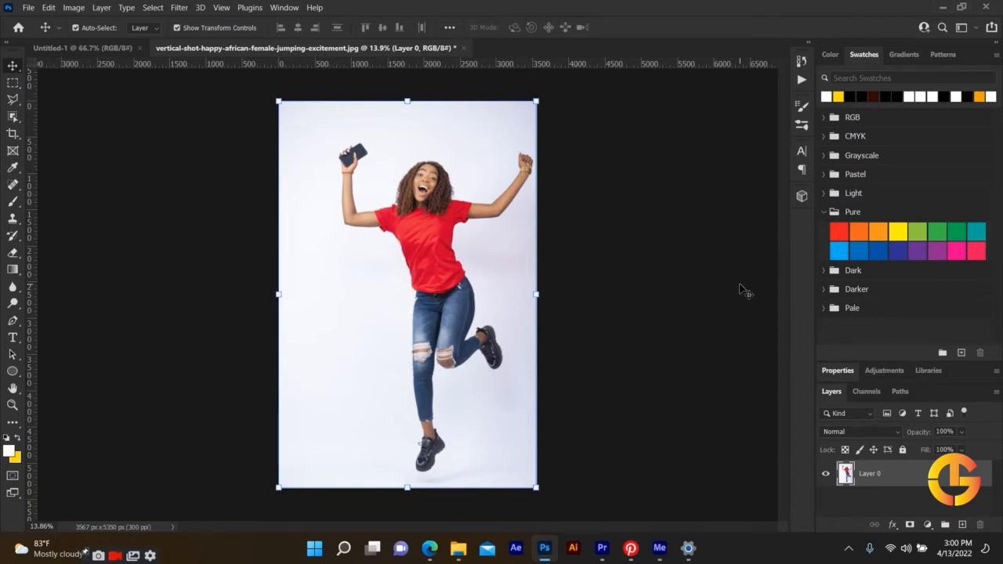
Step: Remove the background from the photo layer with the Remove Background quick action
{"action": "left_click", "coordinate": [740, 286]}
{"action": "left_click", "coordinate": [891, 472]}
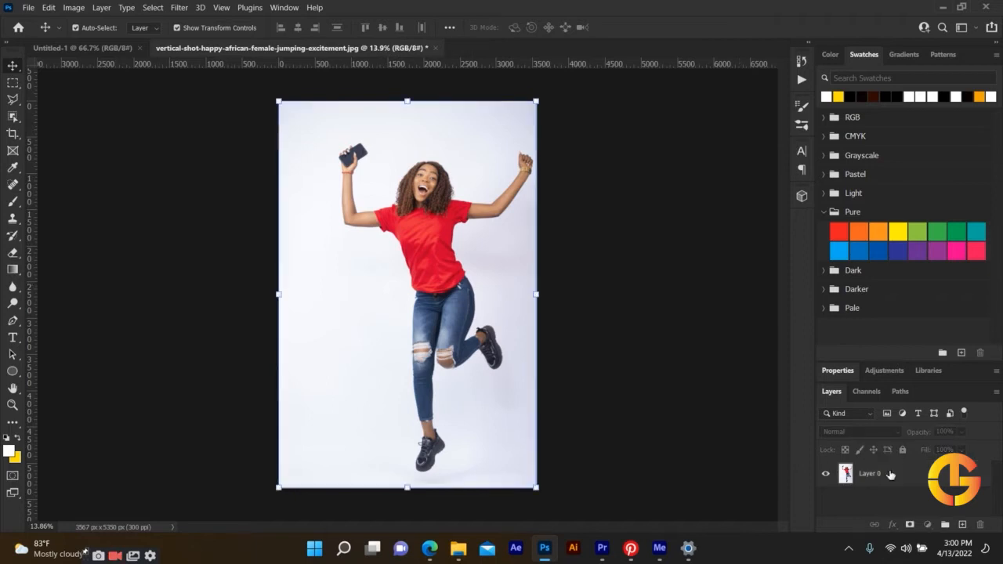
{"action": "left_click", "coordinate": [838, 370]}
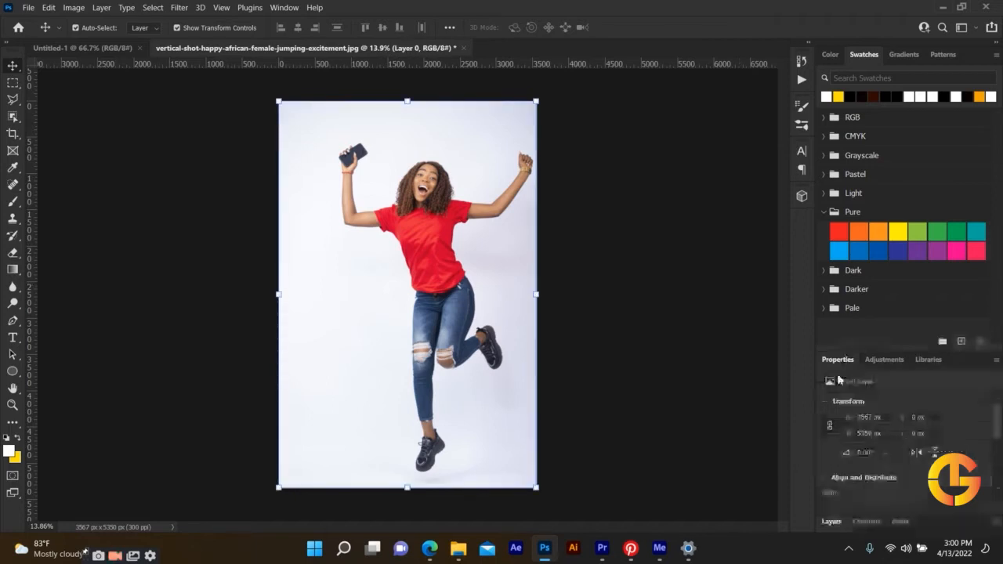
{"action": "left_click_drag", "start_coordinate": [908, 354], "coordinate": [916, 227]}
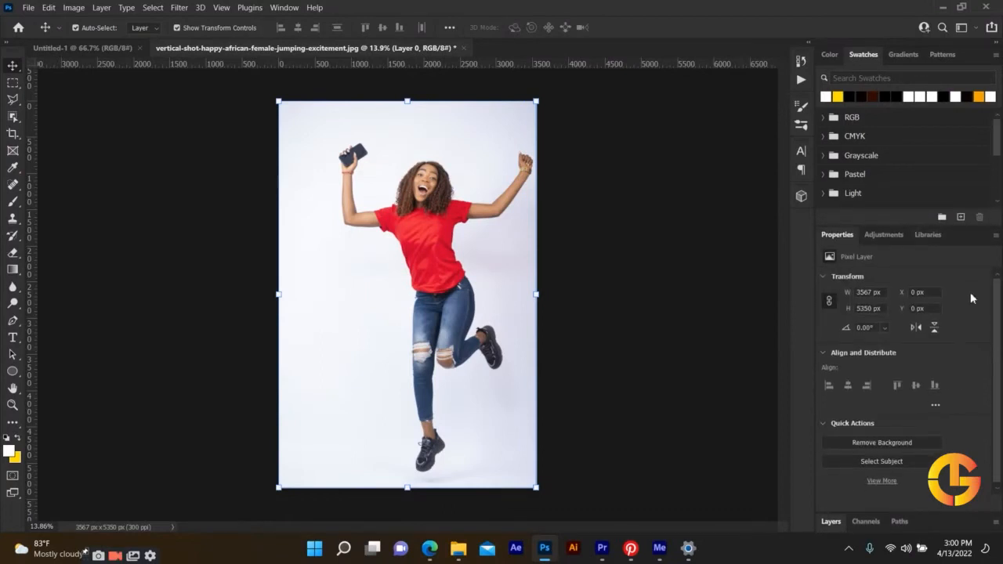
{"action": "left_click_drag", "start_coordinate": [998, 316], "coordinate": [1002, 334]}
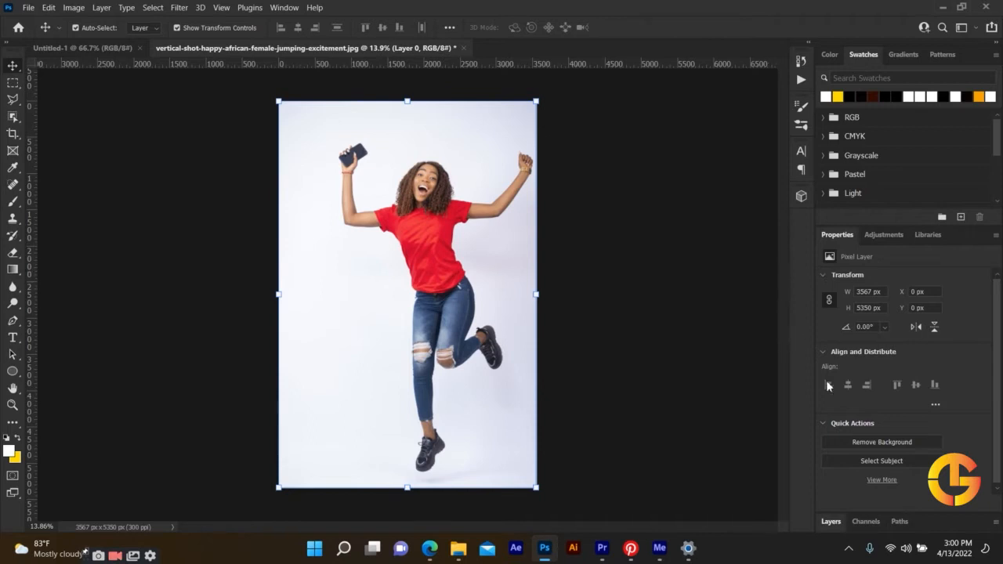
{"action": "left_click", "coordinate": [867, 445]}
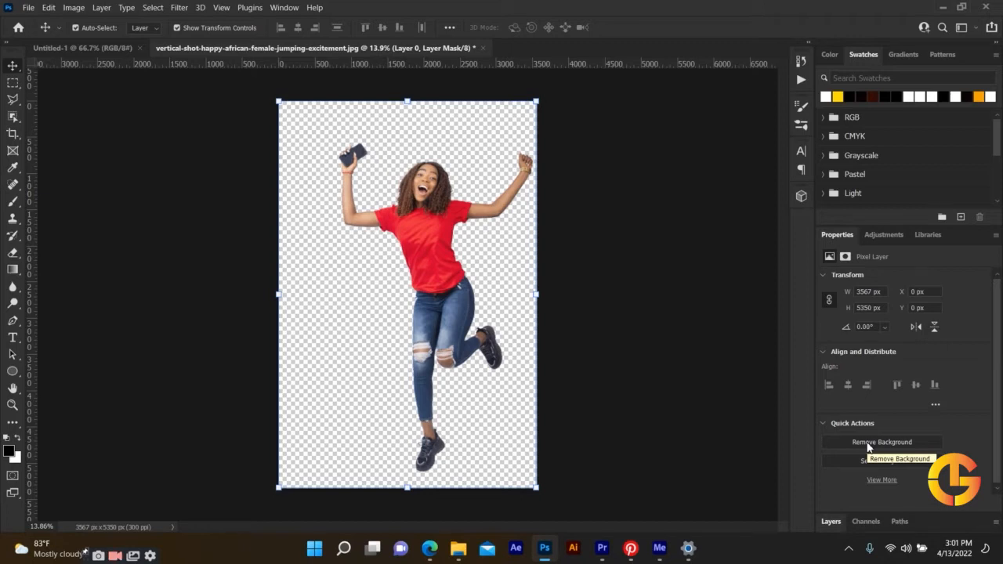
Step: Examine the cutout edges around the woman's hair, face and shirt up close
{"action": "scroll", "coordinate": [451, 228], "scroll_direction": "up", "scroll_amount": 5}
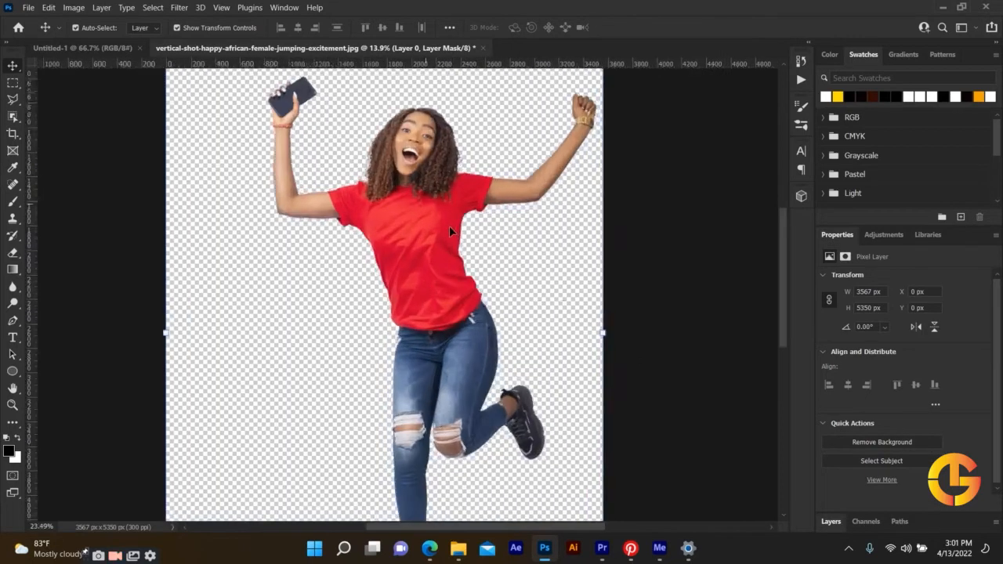
{"action": "scroll", "coordinate": [449, 231], "scroll_direction": "up", "scroll_amount": 3}
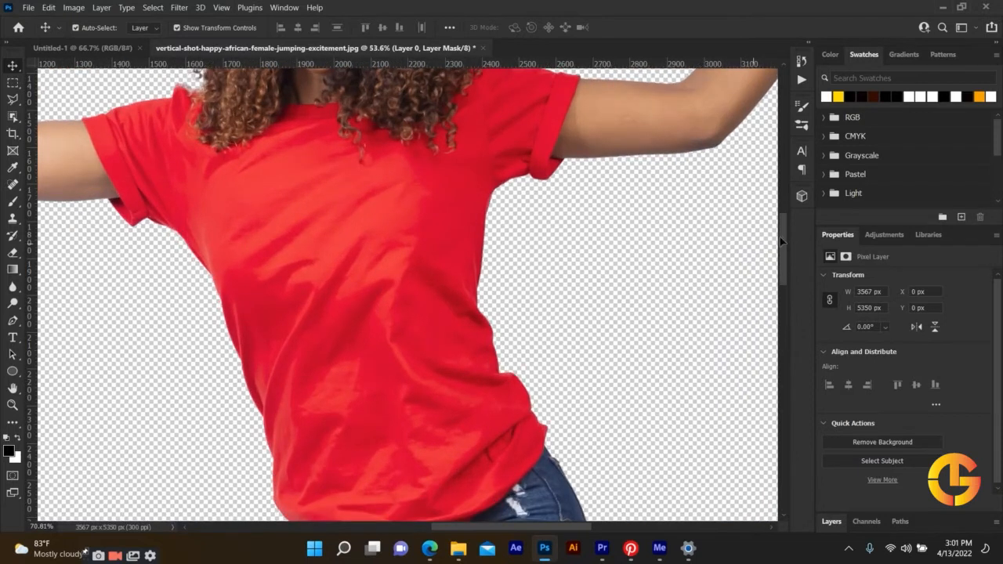
{"action": "left_click_drag", "start_coordinate": [783, 234], "coordinate": [803, 178]}
{"action": "scroll", "coordinate": [310, 321], "scroll_direction": "up", "scroll_amount": 4}
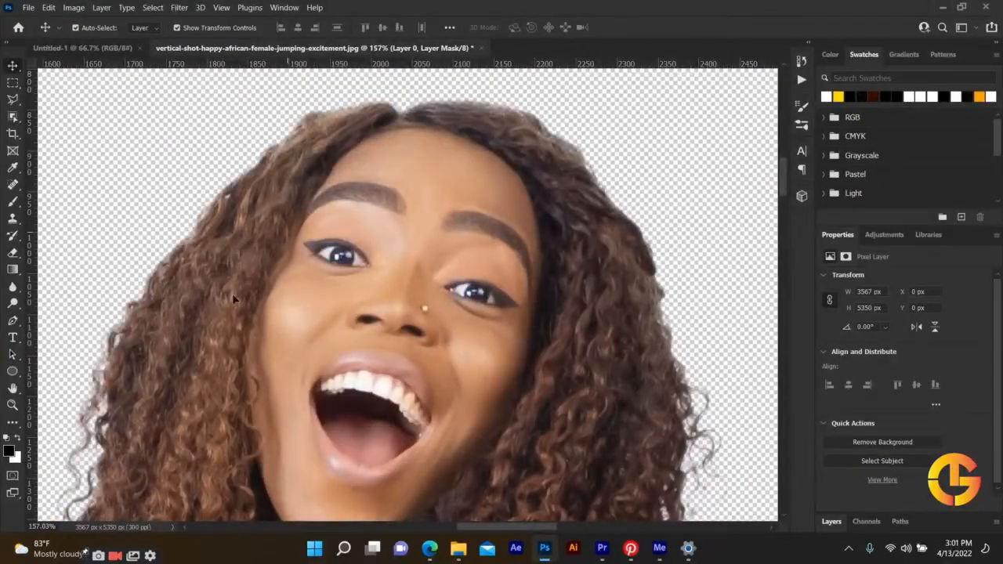
{"action": "scroll", "coordinate": [216, 339], "scroll_direction": "up", "scroll_amount": 3}
{"action": "mouse_move", "coordinate": [786, 165]}
{"action": "left_mouse_down"}
{"action": "mouse_move", "coordinate": [790, 155]}
{"action": "mouse_move", "coordinate": [774, 215]}
{"action": "mouse_move", "coordinate": [782, 165]}
{"action": "left_mouse_up"}
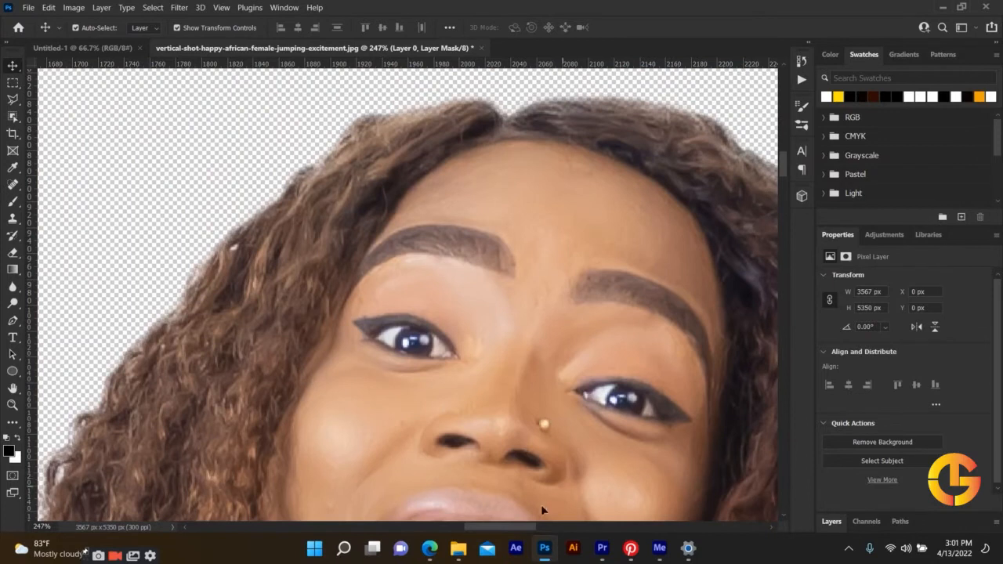
{"action": "left_click_drag", "start_coordinate": [520, 532], "coordinate": [541, 530]}
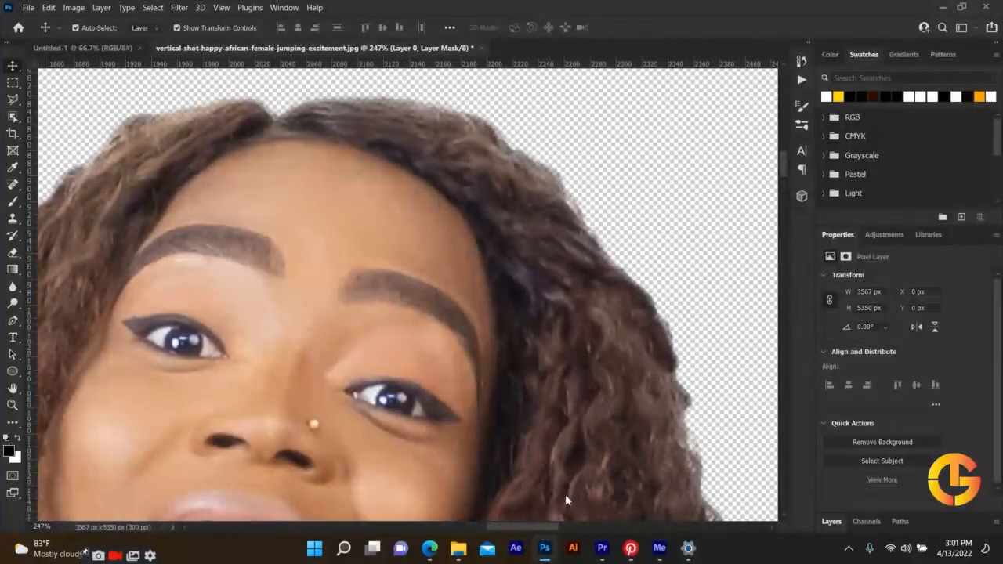
{"action": "left_click_drag", "start_coordinate": [786, 159], "coordinate": [788, 188]}
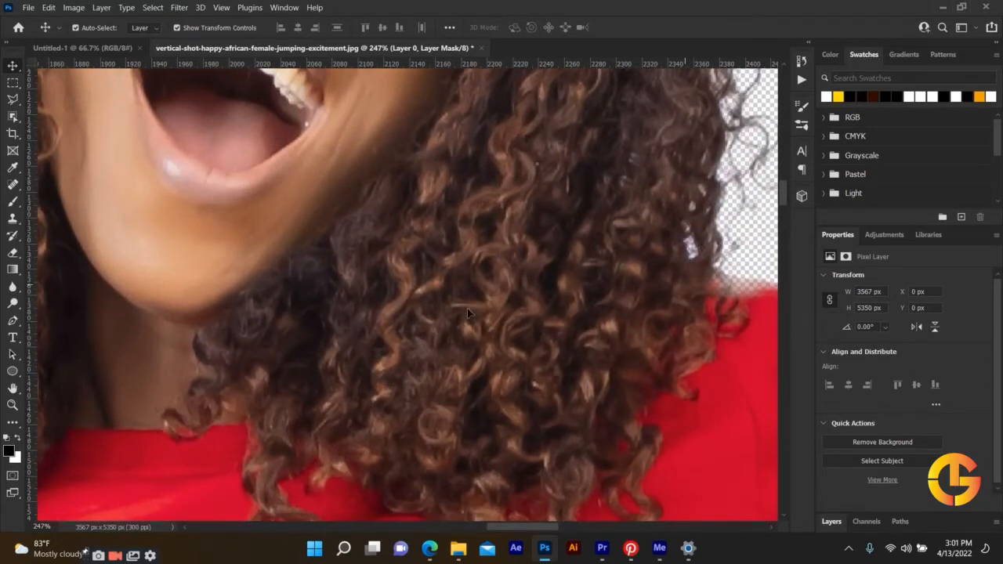
{"action": "scroll", "coordinate": [480, 314], "scroll_direction": "down", "scroll_amount": 8}
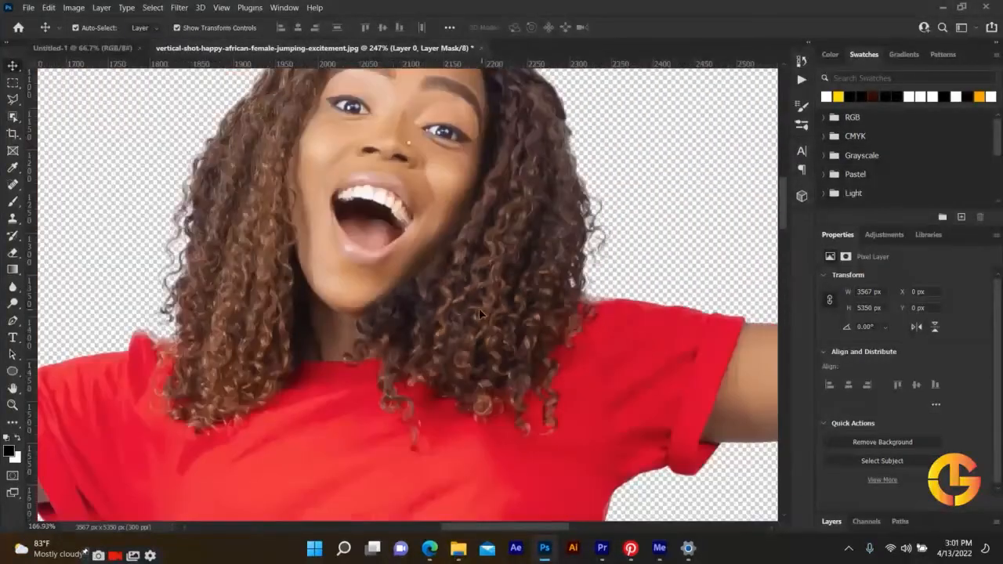
{"action": "scroll", "coordinate": [476, 314], "scroll_direction": "down", "scroll_amount": 5}
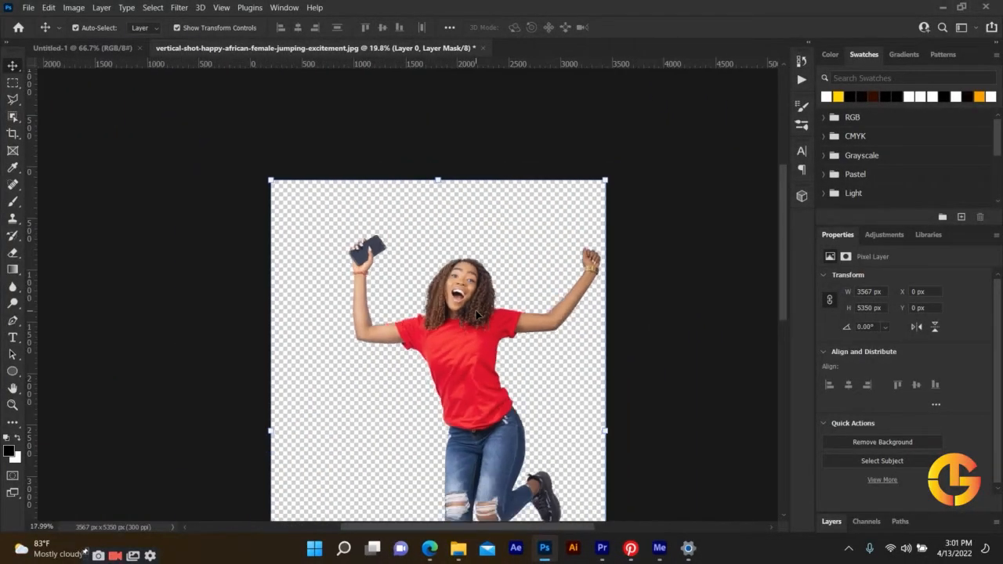
{"action": "left_click", "coordinate": [778, 423]}
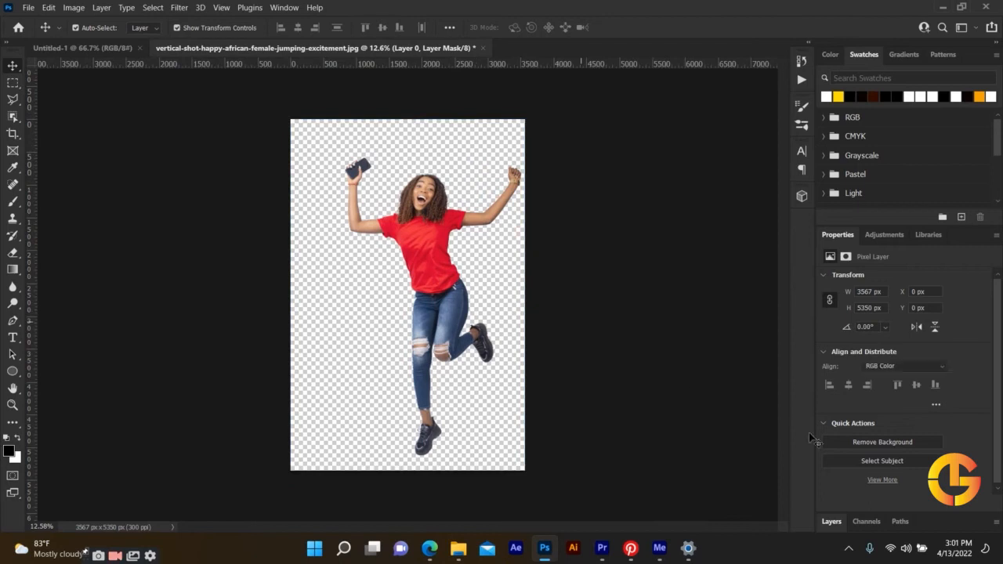
Step: Add a new blank layer, place it beneath the masked photo layer, and enlarge the layer list
{"action": "left_click", "coordinate": [824, 522]}
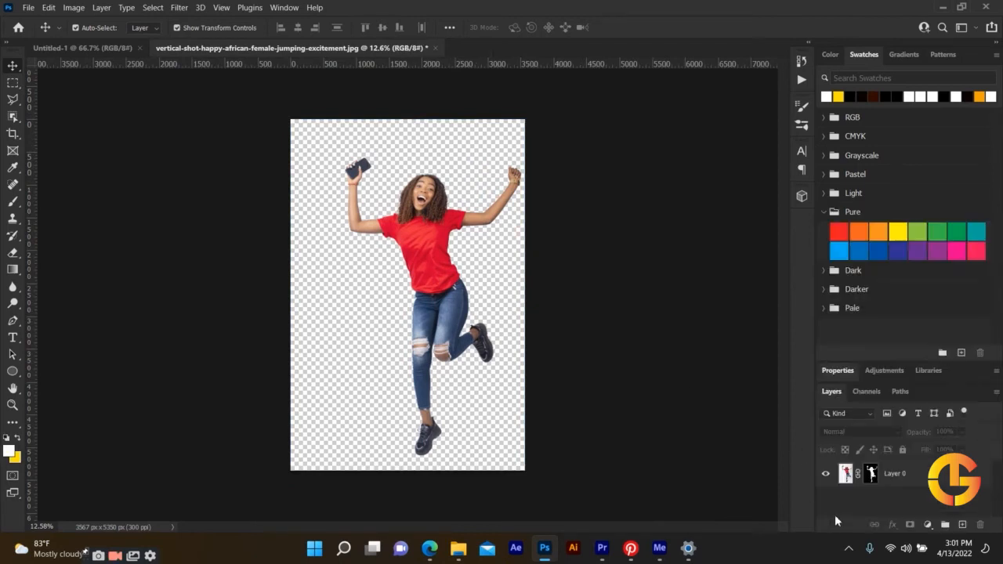
{"action": "left_click", "coordinate": [913, 479]}
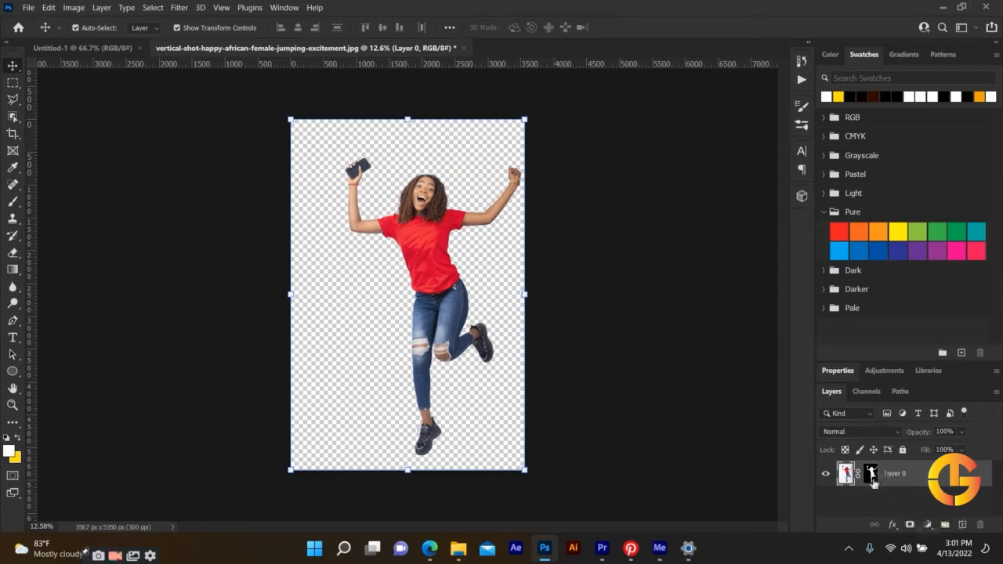
{"action": "left_click", "coordinate": [962, 524]}
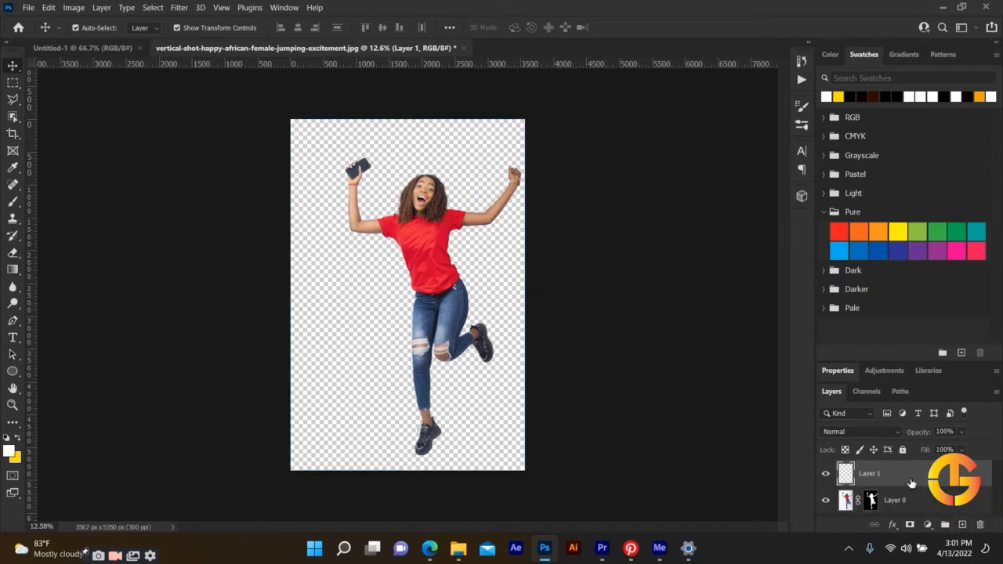
{"action": "left_click_drag", "start_coordinate": [912, 483], "coordinate": [922, 516]}
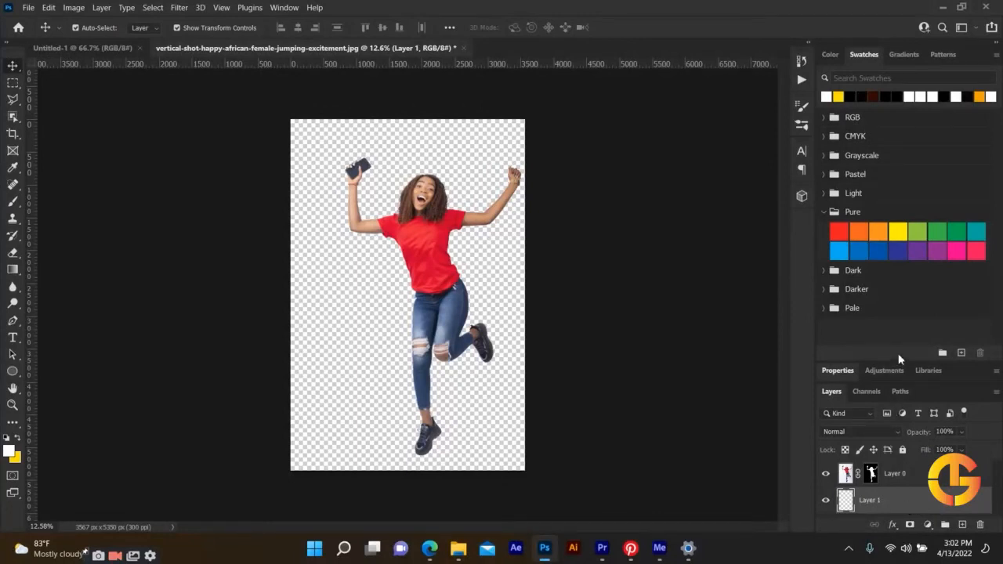
{"action": "left_click_drag", "start_coordinate": [905, 362], "coordinate": [905, 286]}
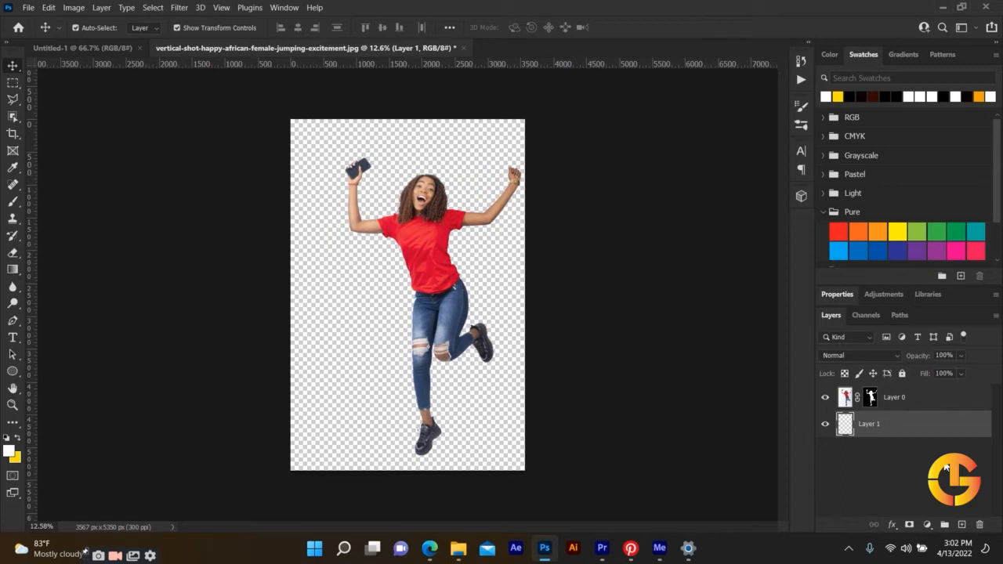
Step: Fill the blank layer beneath the woman with a teal foreground color, and select the masked photo layer
{"action": "left_click", "coordinate": [18, 438]}
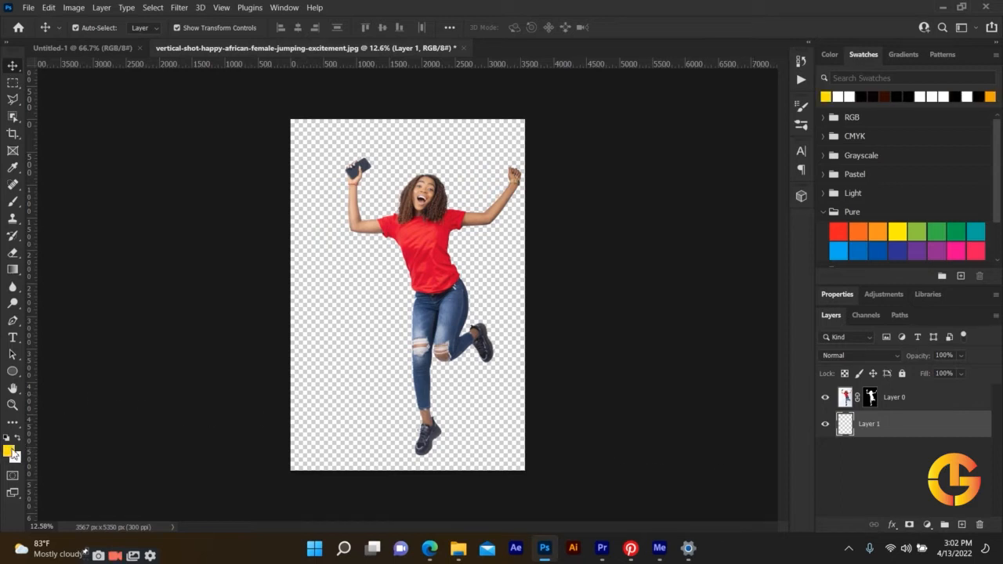
{"action": "left_click", "coordinate": [11, 452]}
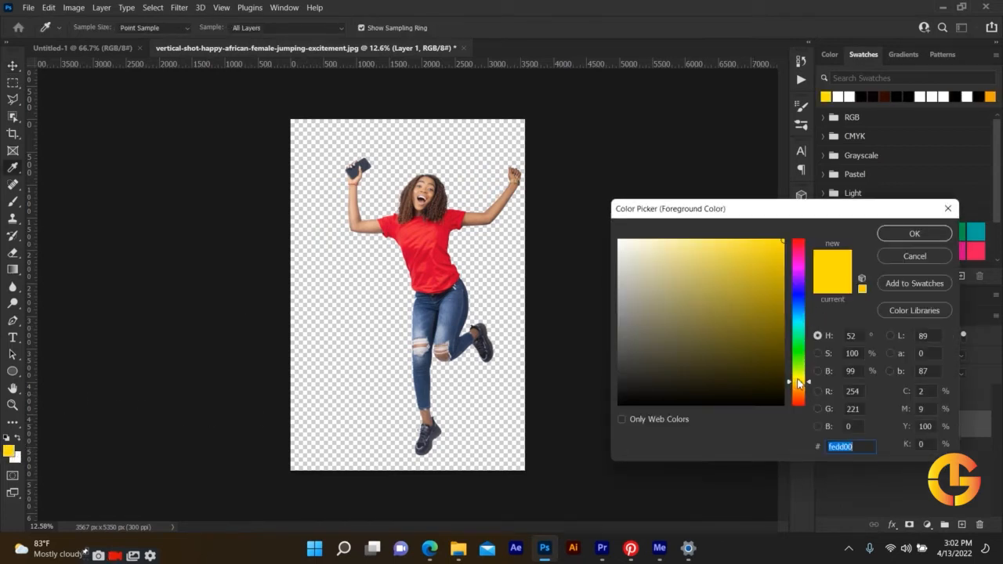
{"action": "mouse_move", "coordinate": [800, 382]}
{"action": "left_mouse_down"}
{"action": "mouse_move", "coordinate": [807, 357]}
{"action": "mouse_move", "coordinate": [805, 380]}
{"action": "mouse_move", "coordinate": [795, 337]}
{"action": "mouse_move", "coordinate": [773, 358]}
{"action": "mouse_move", "coordinate": [795, 394]}
{"action": "mouse_move", "coordinate": [792, 354]}
{"action": "mouse_move", "coordinate": [807, 323]}
{"action": "left_mouse_up"}
{"action": "left_click_drag", "start_coordinate": [773, 293], "coordinate": [794, 277]}
{"action": "left_click", "coordinate": [914, 234]}
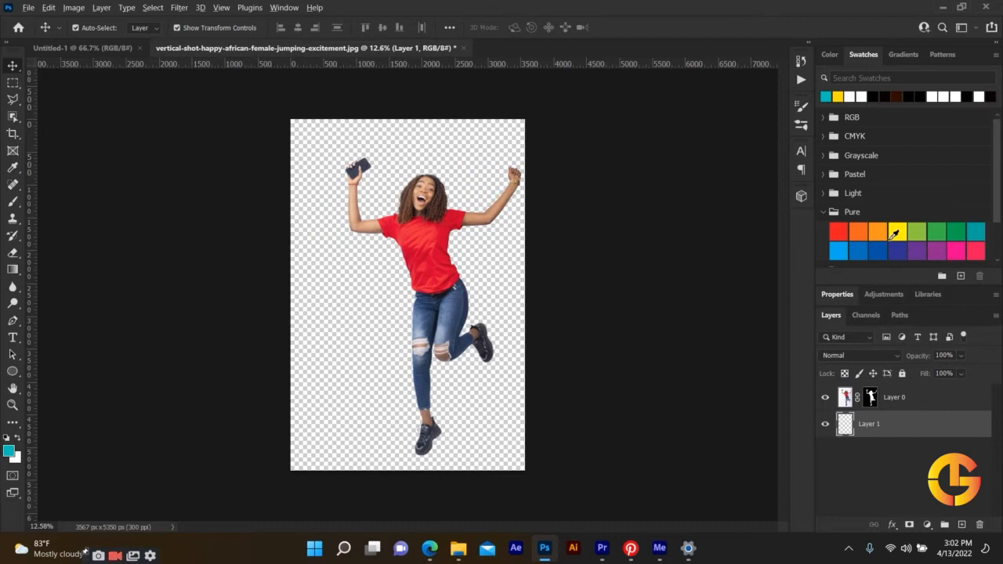
{"action": "key", "text": "alt+BackSpace"}
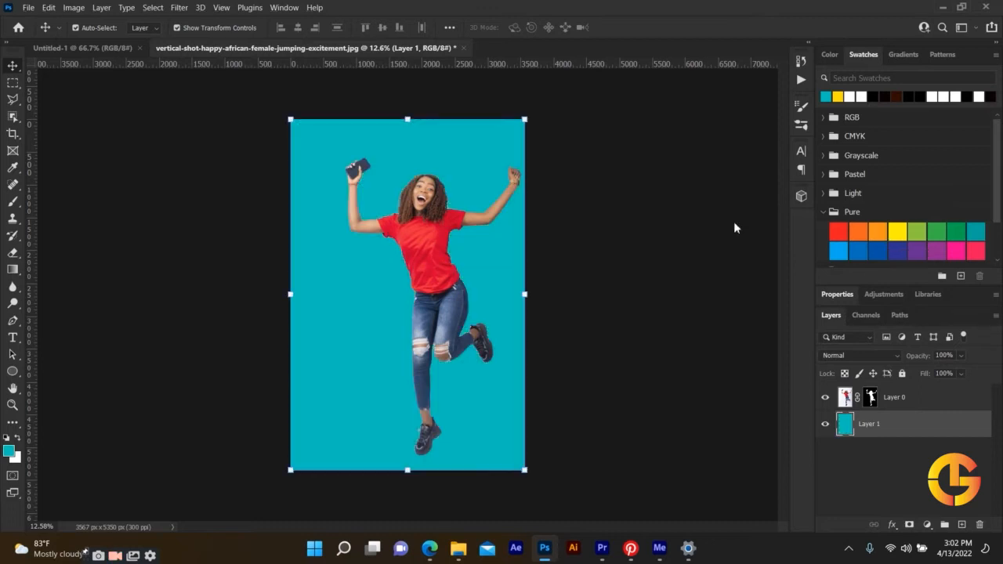
{"action": "left_click", "coordinate": [416, 242]}
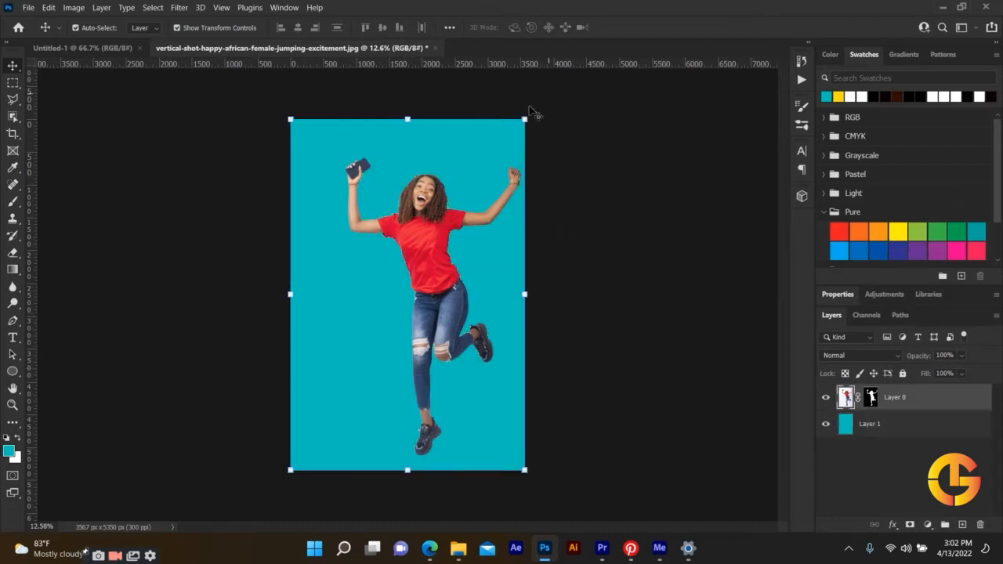
Step: Scale the cutout woman down to about 72% and position her near the middle of the teal background
{"action": "left_click_drag", "start_coordinate": [529, 116], "coordinate": [487, 176]}
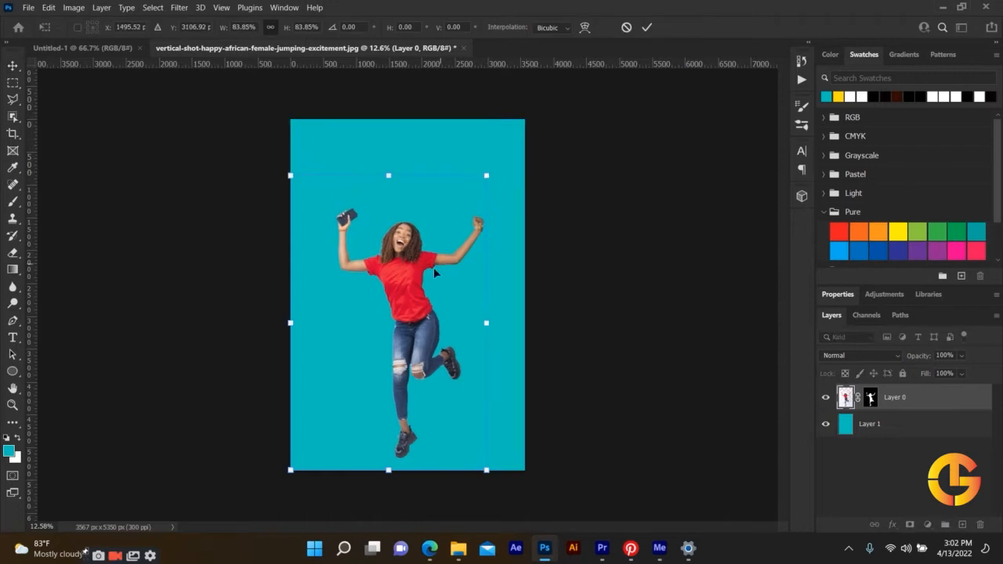
{"action": "left_click_drag", "start_coordinate": [411, 264], "coordinate": [408, 222]}
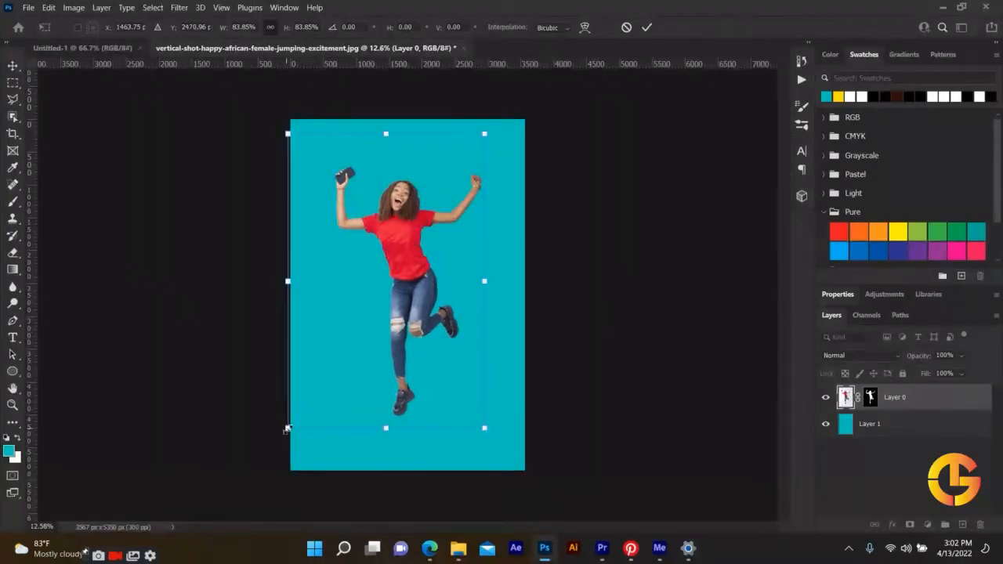
{"action": "left_click_drag", "start_coordinate": [288, 429], "coordinate": [336, 347]}
{"action": "left_click_drag", "start_coordinate": [396, 223], "coordinate": [403, 234]}
{"action": "left_click_drag", "start_coordinate": [304, 145], "coordinate": [315, 159]}
{"action": "left_click_drag", "start_coordinate": [498, 429], "coordinate": [487, 415]}
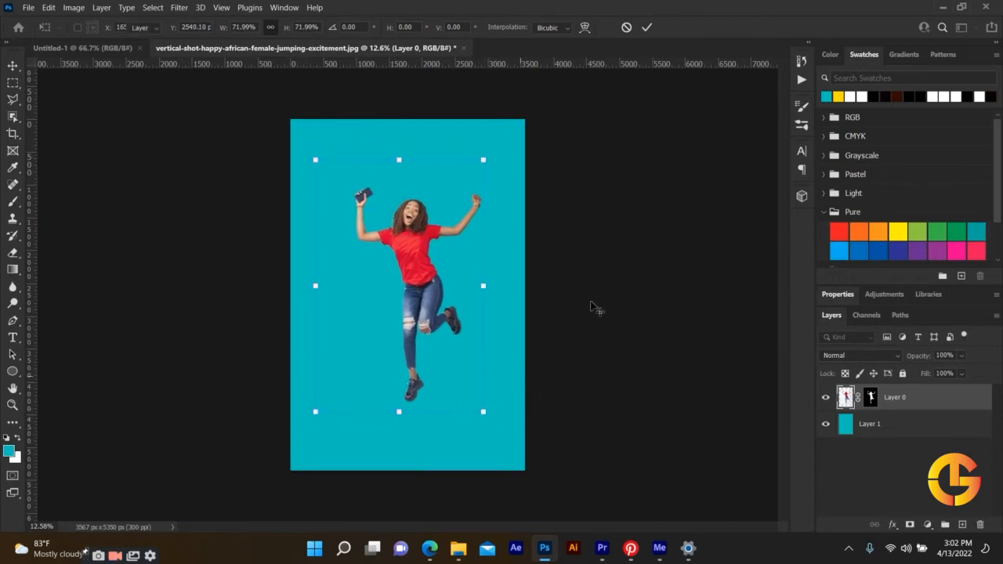
{"action": "left_click", "coordinate": [594, 307]}
{"action": "left_click", "coordinate": [422, 253]}
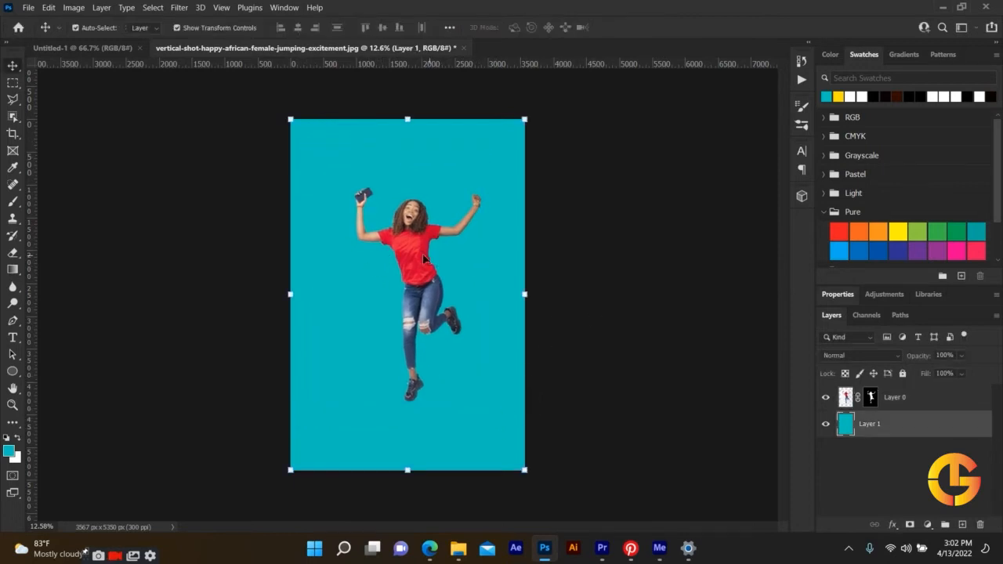
{"action": "left_click", "coordinate": [659, 280]}
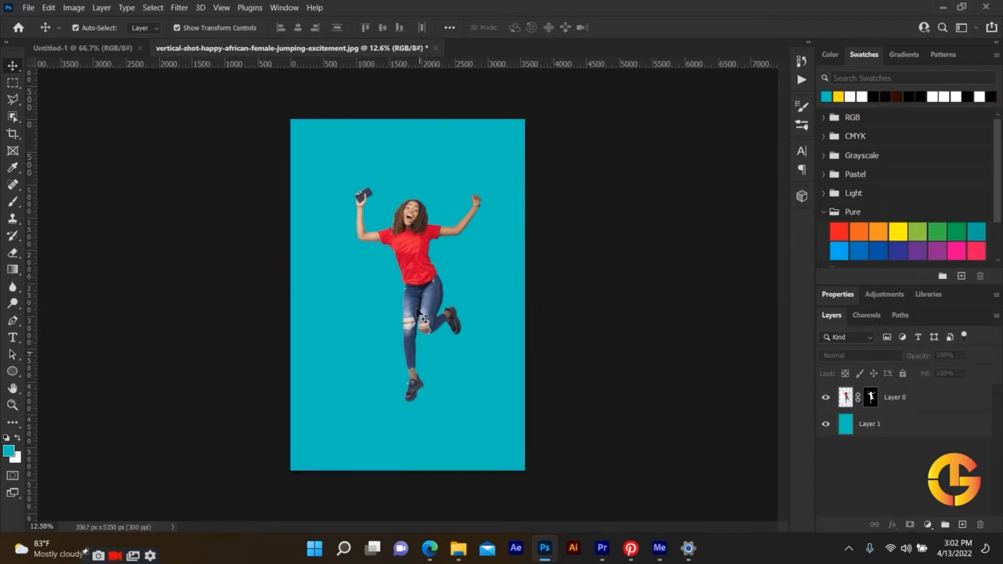
Step: Duplicate the masked woman layer and place the copy beneath the original in the layer order
{"action": "left_click", "coordinate": [432, 266]}
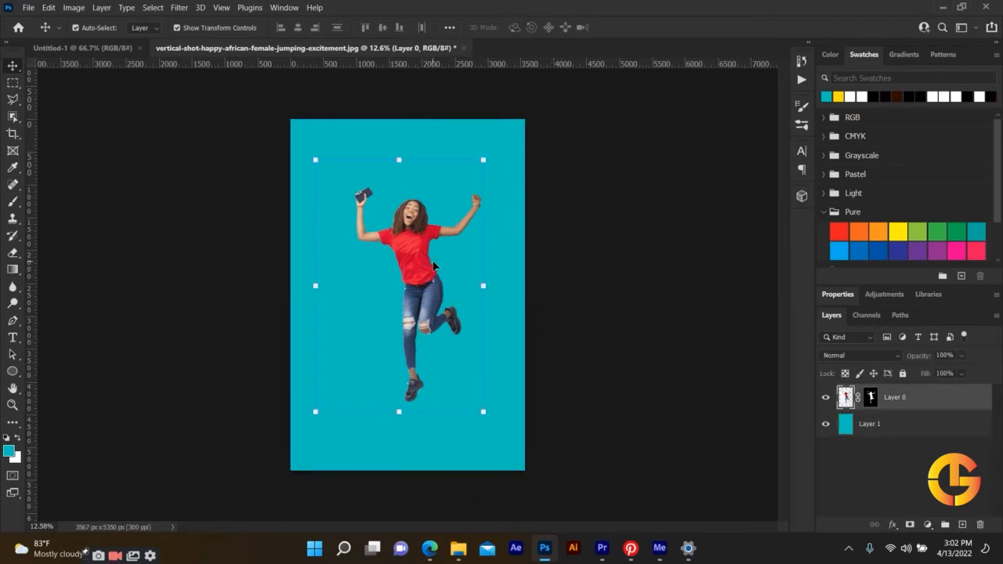
{"action": "left_click_drag", "start_coordinate": [433, 267], "coordinate": [439, 271]}
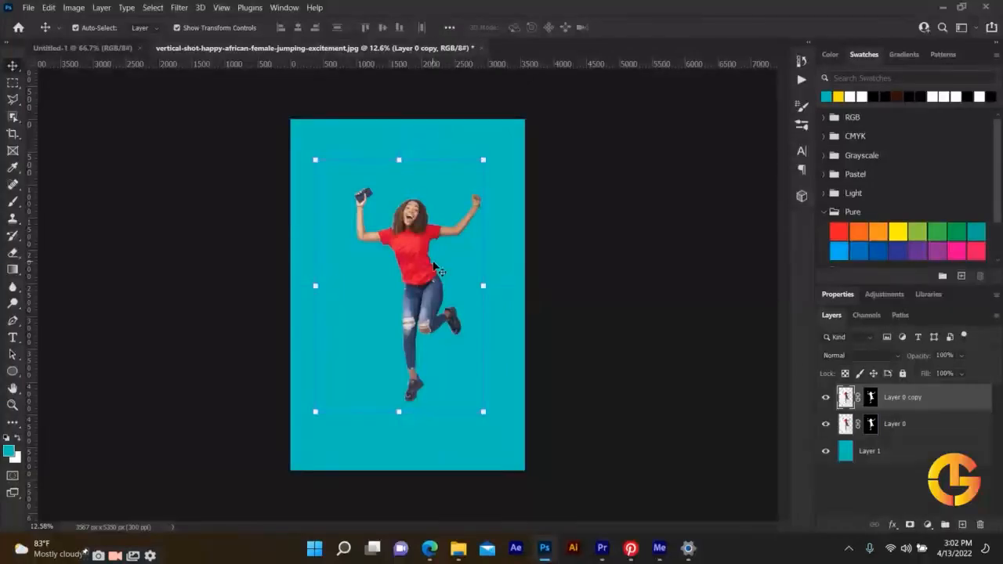
{"action": "left_click_drag", "start_coordinate": [917, 404], "coordinate": [902, 436]}
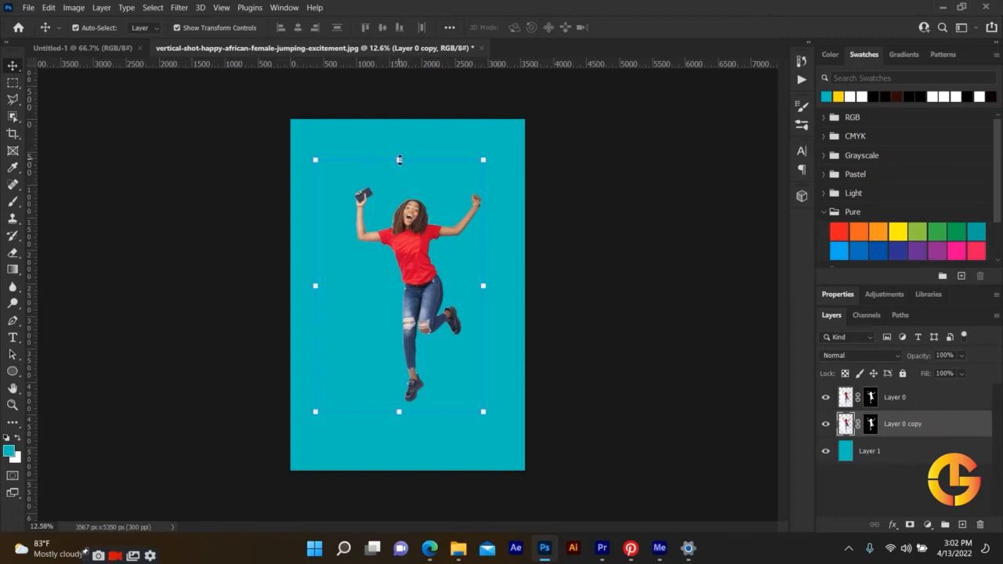
Step: Mirror the copy vertically below the woman's feet with its height at about -79%, and apply the transform
{"action": "left_click_drag", "start_coordinate": [399, 160], "coordinate": [405, 561]}
{"action": "scroll", "coordinate": [539, 353], "scroll_direction": "down", "scroll_amount": 6}
{"action": "scroll", "coordinate": [540, 349], "scroll_direction": "up", "scroll_amount": 1}
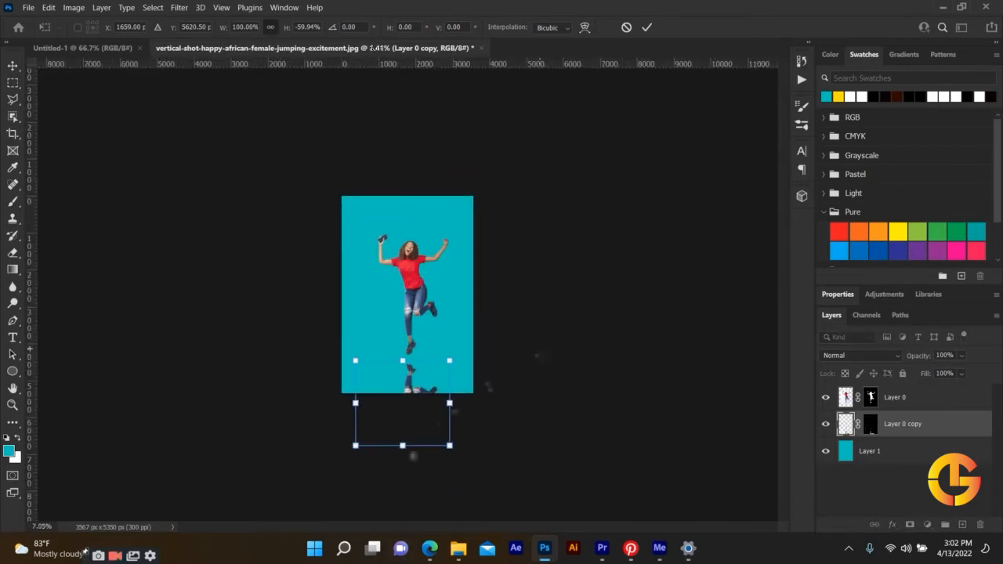
{"action": "left_click_drag", "start_coordinate": [405, 447], "coordinate": [403, 475]}
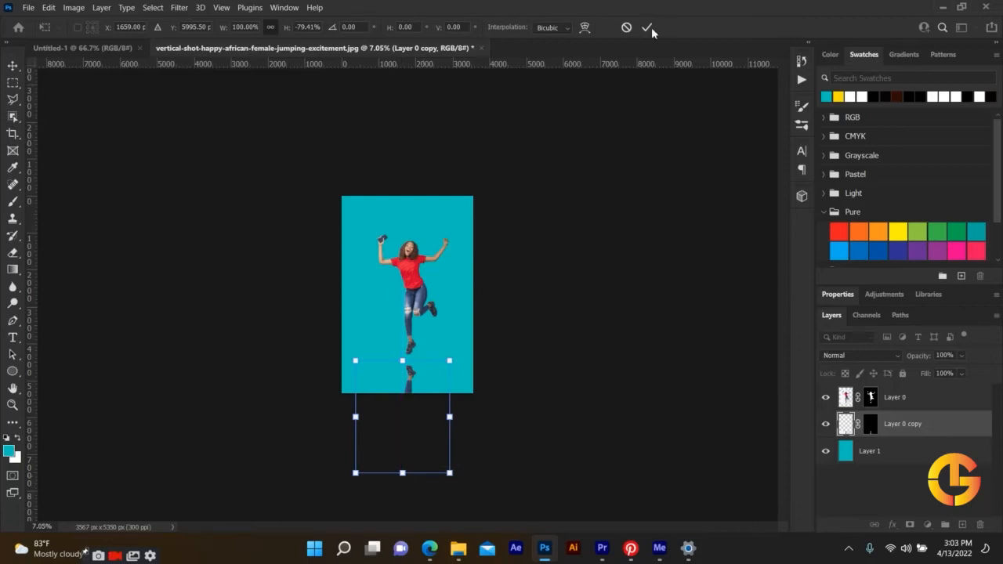
{"action": "scroll", "coordinate": [522, 292], "scroll_direction": "up", "scroll_amount": 3}
{"action": "scroll", "coordinate": [523, 292], "scroll_direction": "up", "scroll_amount": 1}
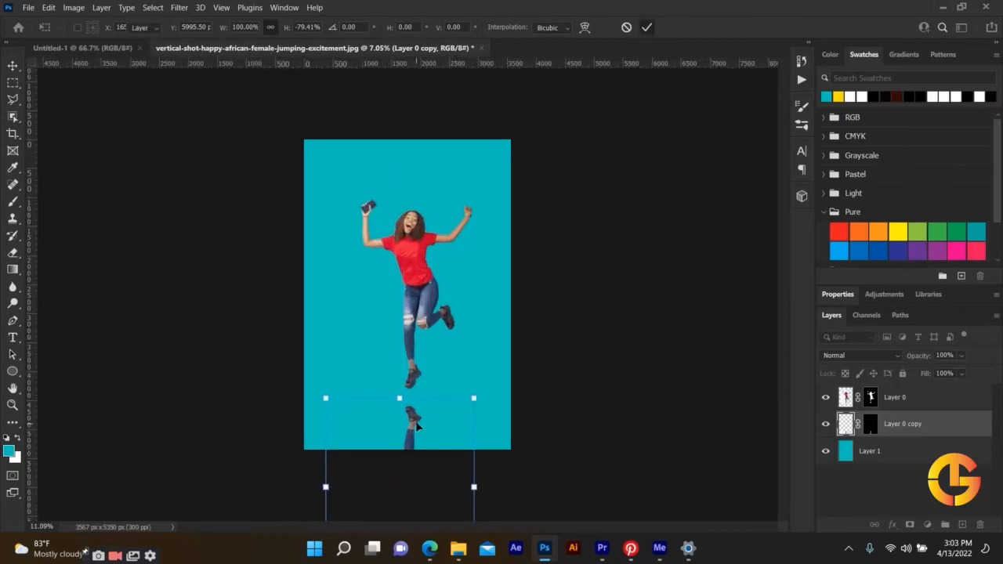
{"action": "key", "text": "Return"}
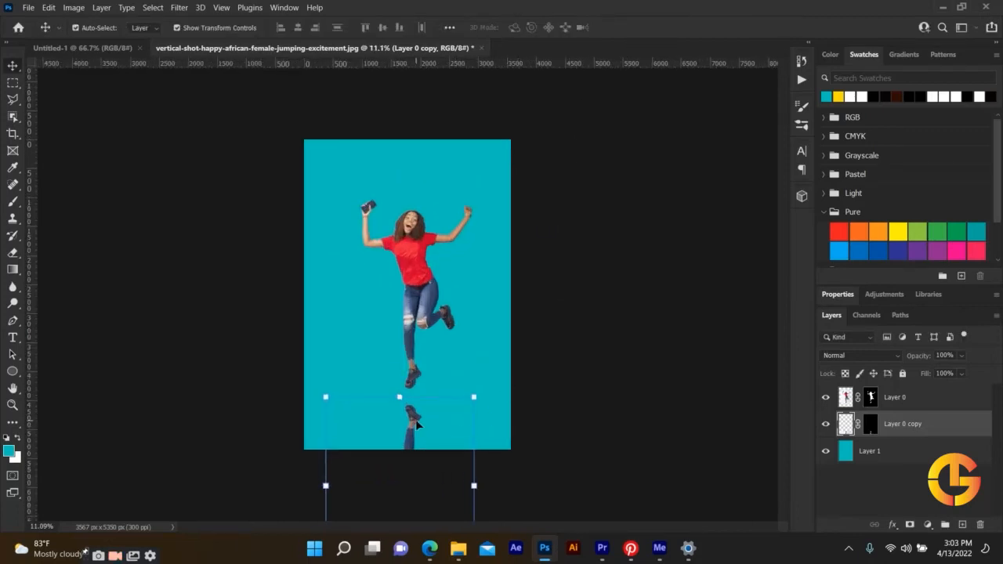
Step: Nudge the mirrored copy upward until its shoe sits just below the woman's shoe
{"action": "left_click_drag", "start_coordinate": [416, 419], "coordinate": [416, 414]}
{"action": "key", "text": "shift+Up"}
{"action": "key", "text": "shift+Up"}
{"action": "key", "text": "shift+Up"}
{"action": "key", "text": "shift+Up"}
{"action": "key", "text": "shift+Up"}
{"action": "key", "text": "shift+Right"}
{"action": "key", "text": "shift+Right"}
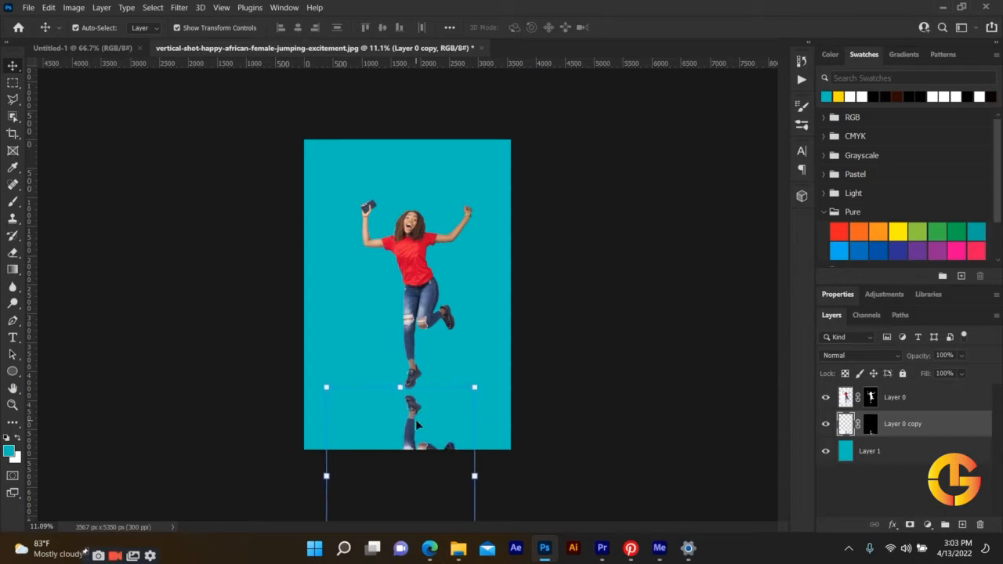
{"action": "key", "text": "shift+Up"}
{"action": "key", "text": "shift+Up"}
{"action": "key", "text": "shift+Up"}
{"action": "key", "text": "shift+Up"}
{"action": "key", "text": "shift+Up"}
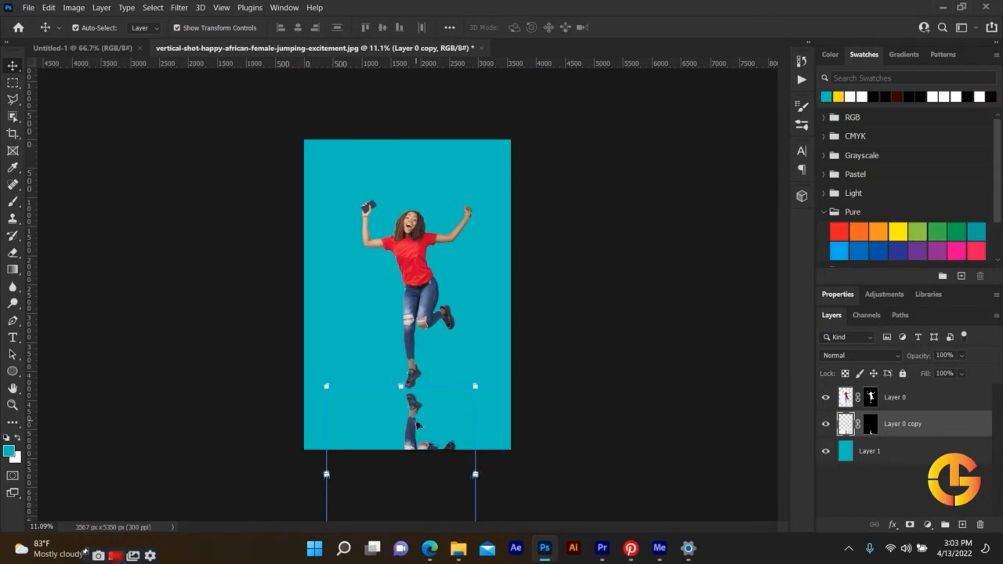
{"action": "key", "text": "shift+Up"}
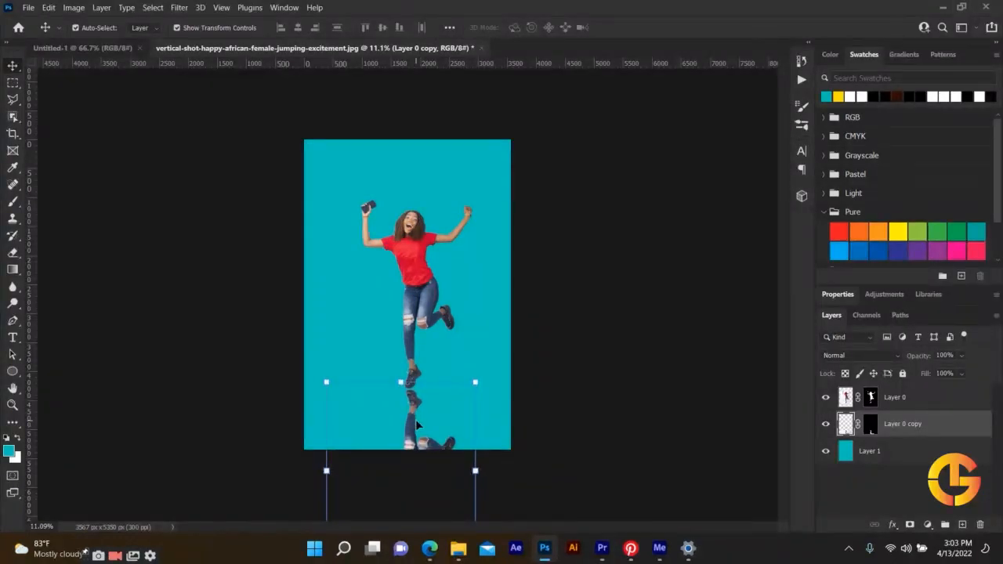
{"action": "key", "text": "shift+Left"}
Step: Try to move the woman and her mirrored copy upward together on the canvas
{"action": "left_click", "coordinate": [550, 178]}
{"action": "left_click_drag", "start_coordinate": [532, 229], "coordinate": [382, 427]}
{"action": "key", "text": "shift+Up"}
{"action": "key", "text": "shift+Up"}
{"action": "key", "text": "shift+Up"}
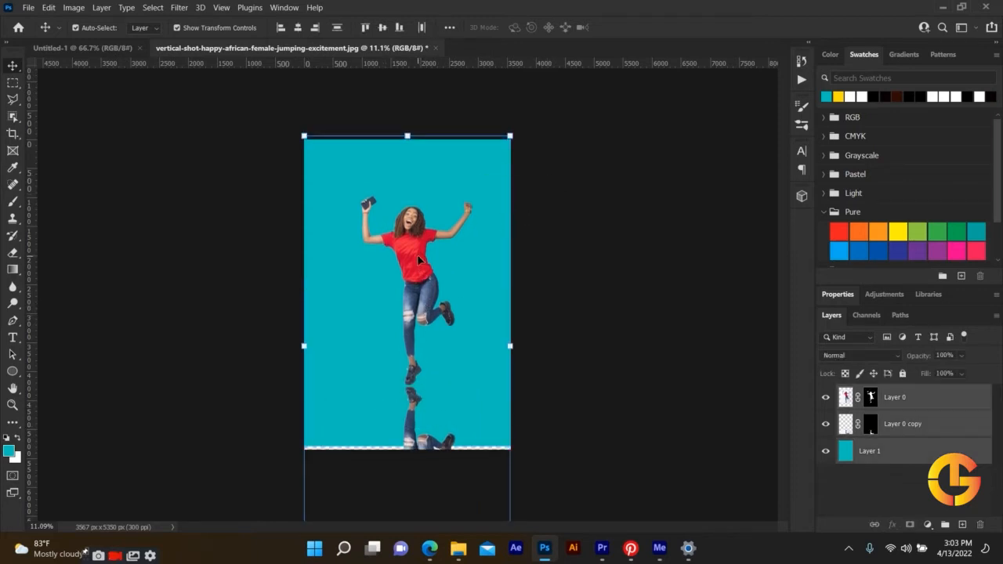
{"action": "left_click_drag", "start_coordinate": [417, 269], "coordinate": [414, 258]}
{"action": "key", "text": "shift+Right"}
{"action": "key", "text": "shift+Right"}
{"action": "key", "text": "shift+Right"}
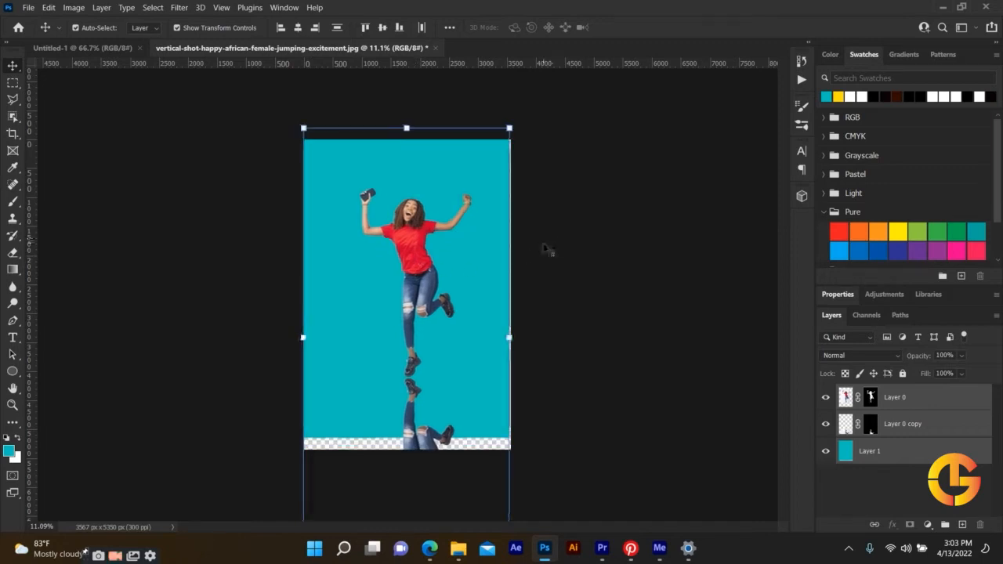
Step: Undo the recent layer moves so the teal background fills the canvas again
{"action": "right_click", "coordinate": [489, 267]}
{"action": "left_click", "coordinate": [495, 273]}
{"action": "left_click_drag", "start_coordinate": [493, 258], "coordinate": [496, 272]}
{"action": "key", "text": "ctrl+z"}
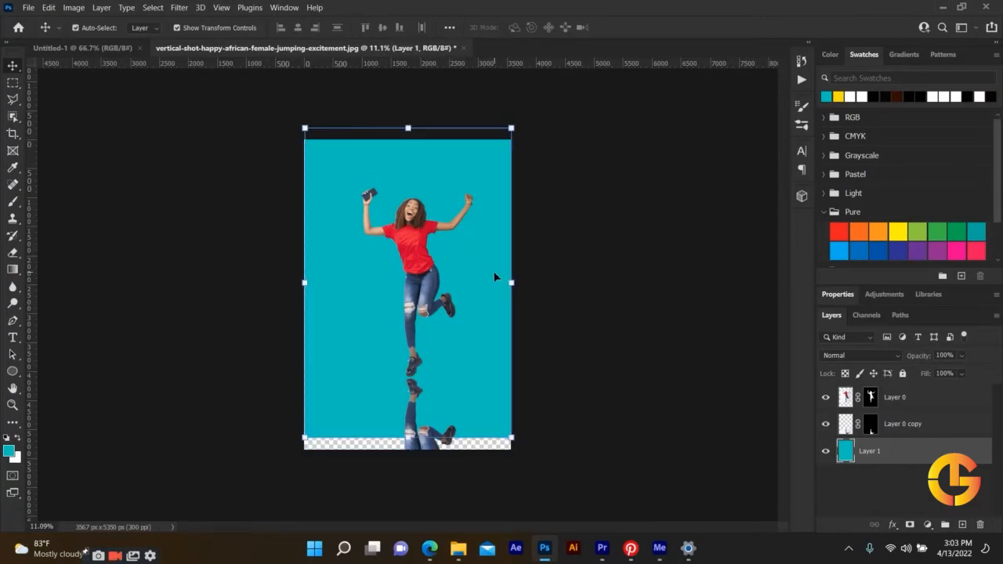
{"action": "key", "text": "ctrl+z"}
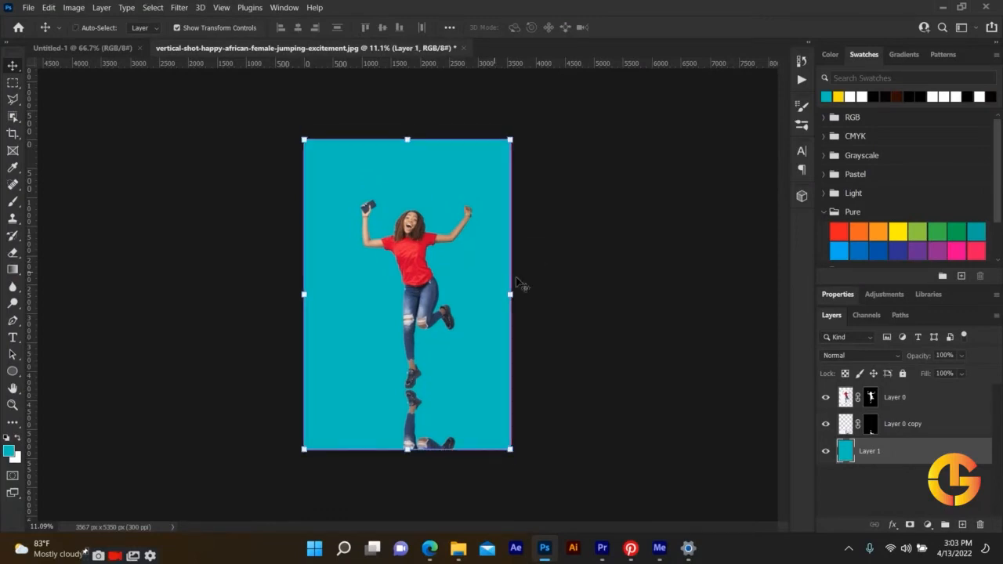
Step: Lock the position of the teal background layer, and move the woman and her mirrored copy upward together
{"action": "left_click", "coordinate": [874, 374]}
{"action": "left_click_drag", "start_coordinate": [588, 192], "coordinate": [313, 469]}
{"action": "left_click_drag", "start_coordinate": [399, 320], "coordinate": [414, 254]}
{"action": "left_click", "coordinate": [543, 409]}
Step: Stretch the mirrored copy farther below the canvas edge with Free Transform, and apply it
{"action": "right_click", "coordinate": [419, 441]}
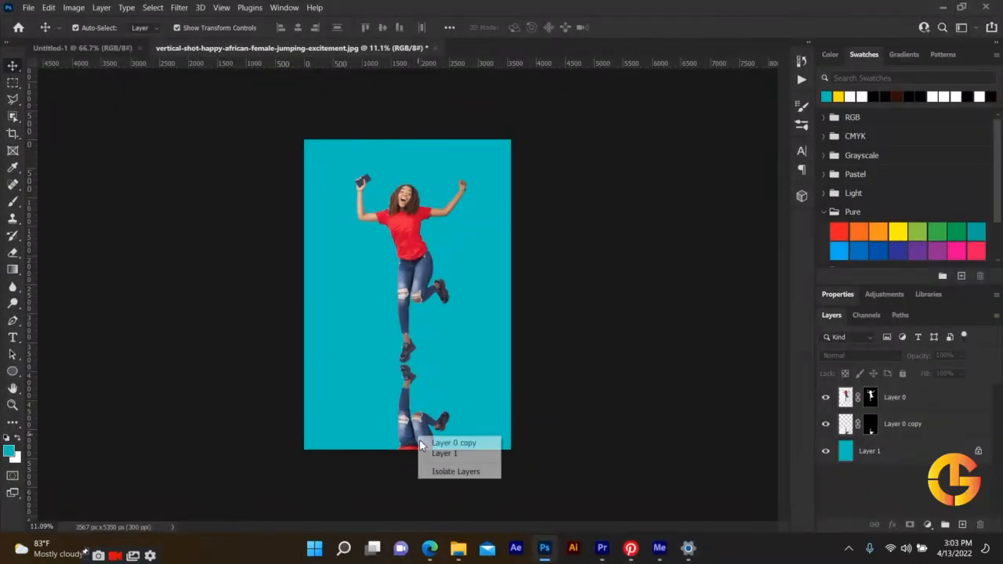
{"action": "left_click", "coordinate": [439, 443]}
{"action": "key", "text": "ctrl+t"}
{"action": "scroll", "coordinate": [418, 448], "scroll_direction": "down", "scroll_amount": 2}
{"action": "mouse_move", "coordinate": [398, 463]}
{"action": "left_mouse_down"}
{"action": "mouse_move", "coordinate": [399, 489]}
{"action": "mouse_move", "coordinate": [400, 464]}
{"action": "mouse_move", "coordinate": [399, 480]}
{"action": "left_mouse_up"}
{"action": "key", "text": "Return"}
{"action": "left_click", "coordinate": [594, 226]}
{"action": "scroll", "coordinate": [407, 406], "scroll_direction": "up", "scroll_amount": 4}
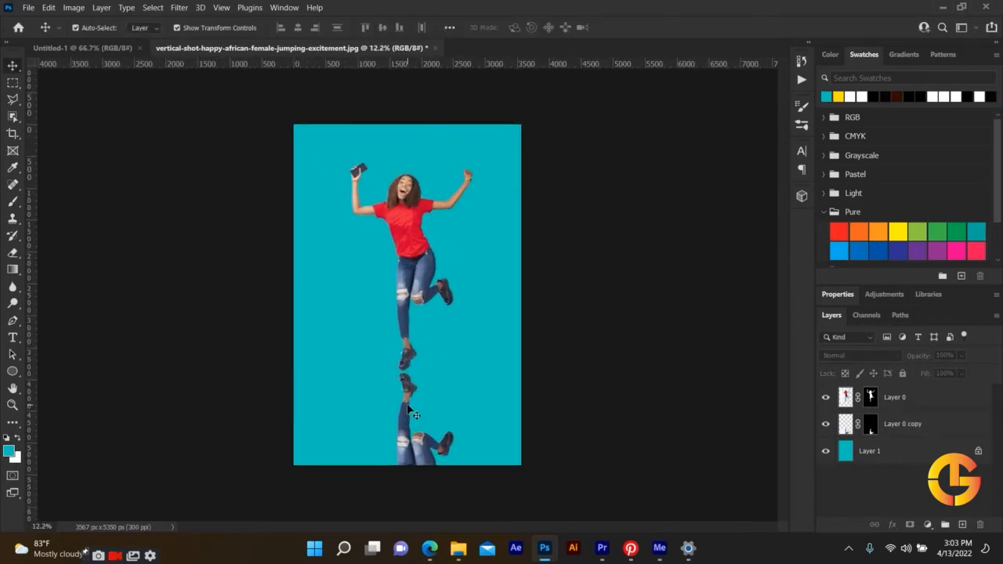
{"action": "scroll", "coordinate": [408, 406], "scroll_direction": "down", "scroll_amount": 1}
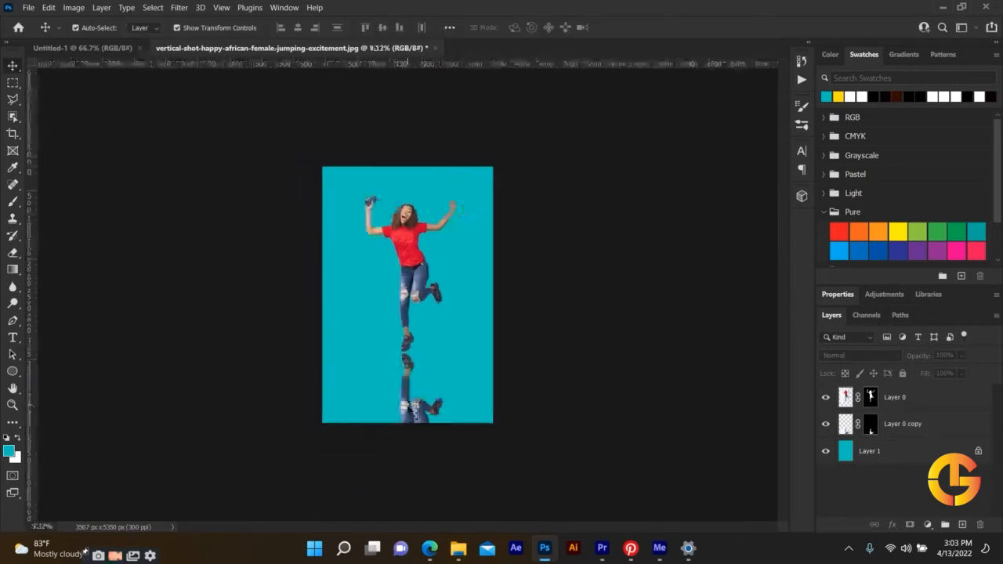
Step: Delete the mirrored copy of the woman
{"action": "right_click", "coordinate": [414, 406]}
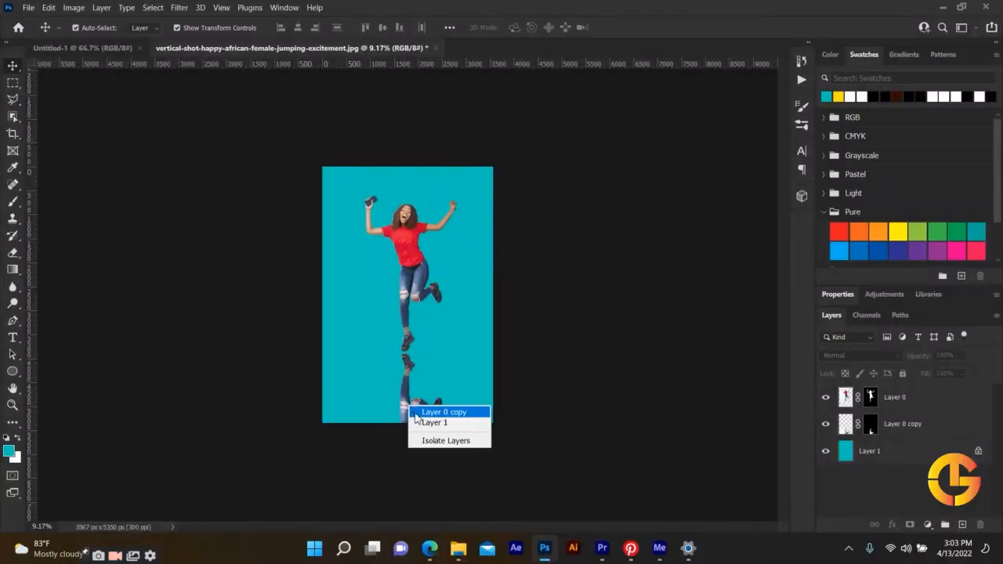
{"action": "left_click", "coordinate": [423, 412]}
{"action": "key", "text": "ctrl+e"}
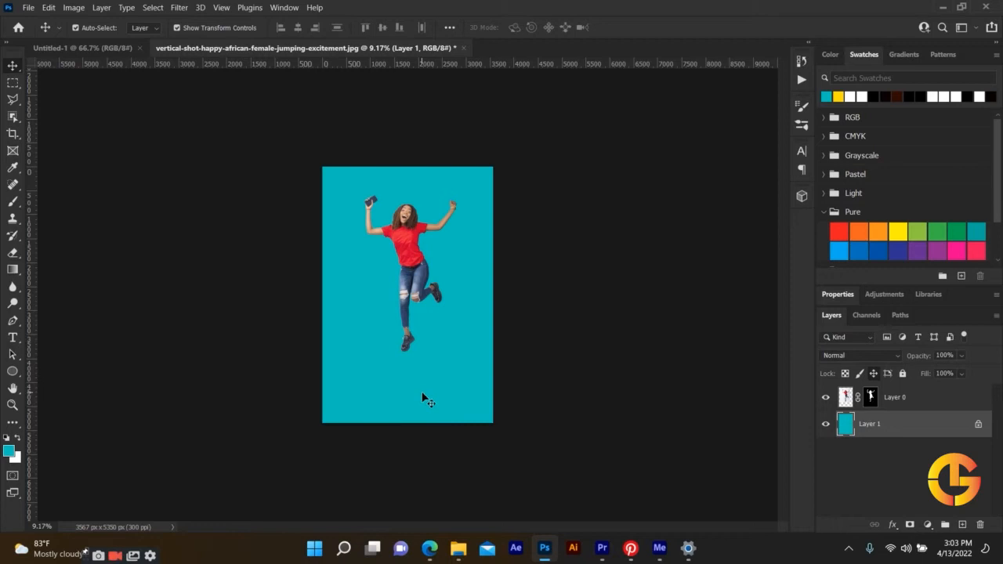
Step: Duplicate the masked woman layer and check the copy by toggling its visibility off and on
{"action": "right_click", "coordinate": [400, 245]}
{"action": "left_click", "coordinate": [404, 251]}
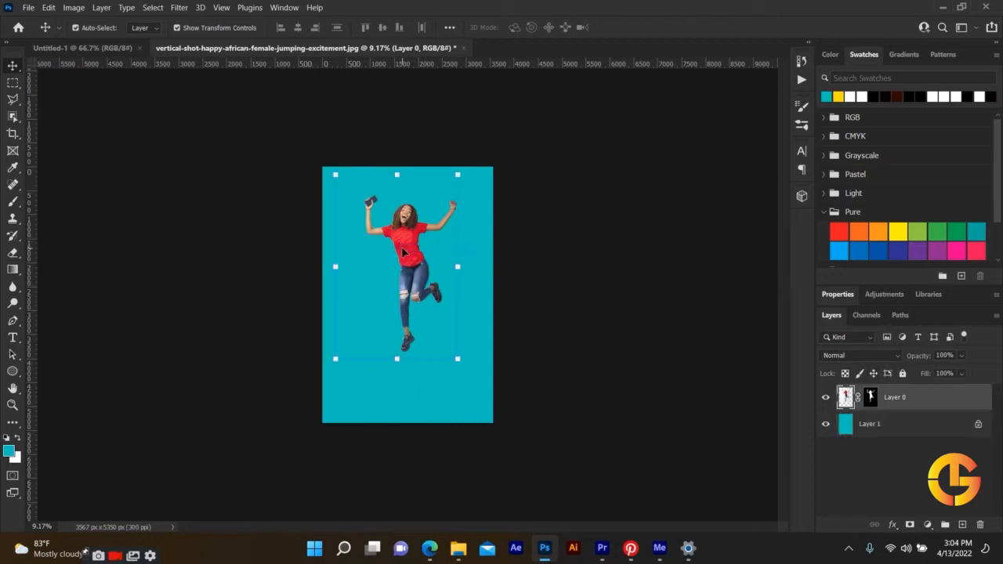
{"action": "key", "text": "ctrl+j"}
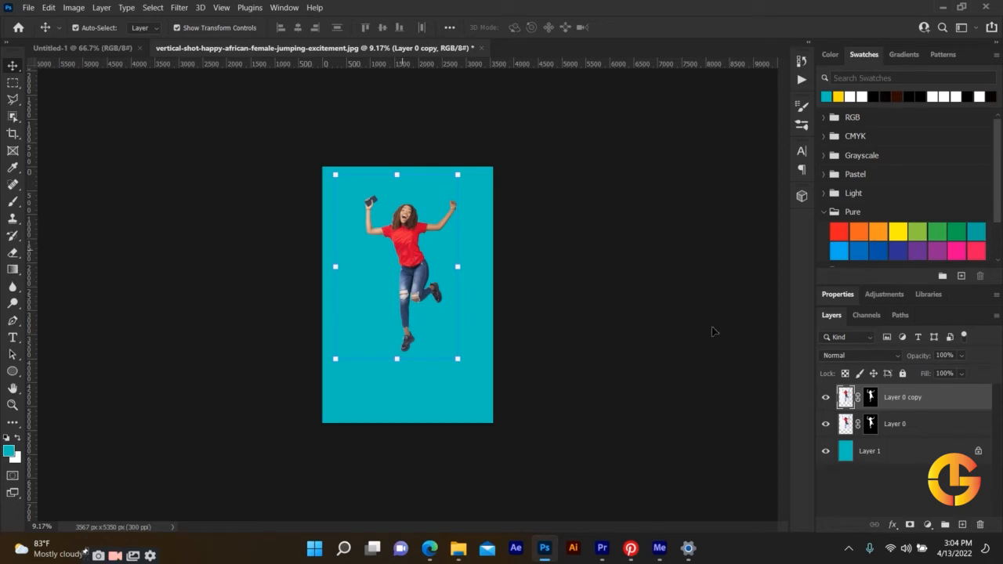
{"action": "left_click", "coordinate": [826, 398]}
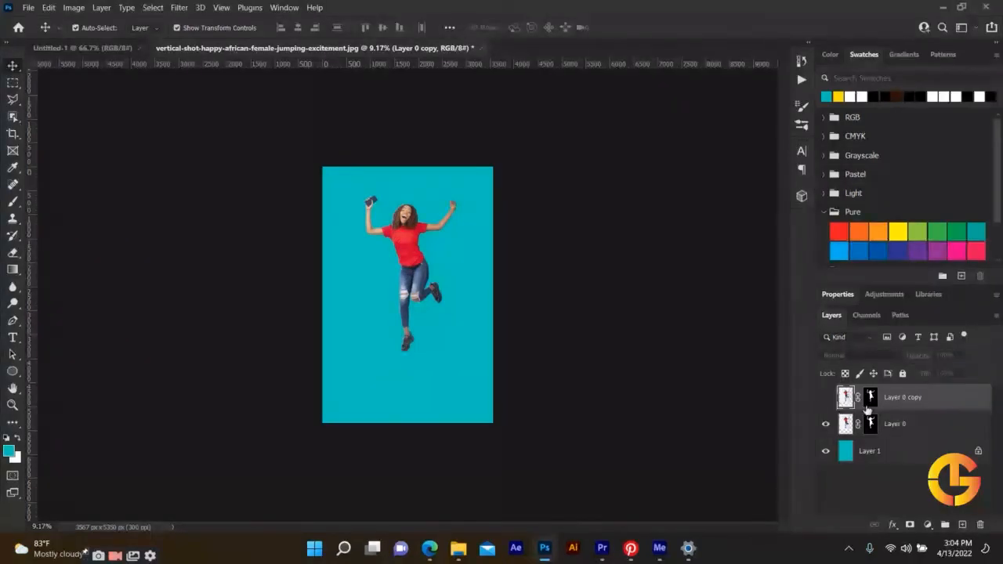
{"action": "left_click", "coordinate": [826, 398]}
Step: Apply a black Color Overlay to the copied woman layer with Normal blend mode and 100% opacity
{"action": "double_click", "coordinate": [878, 397]}
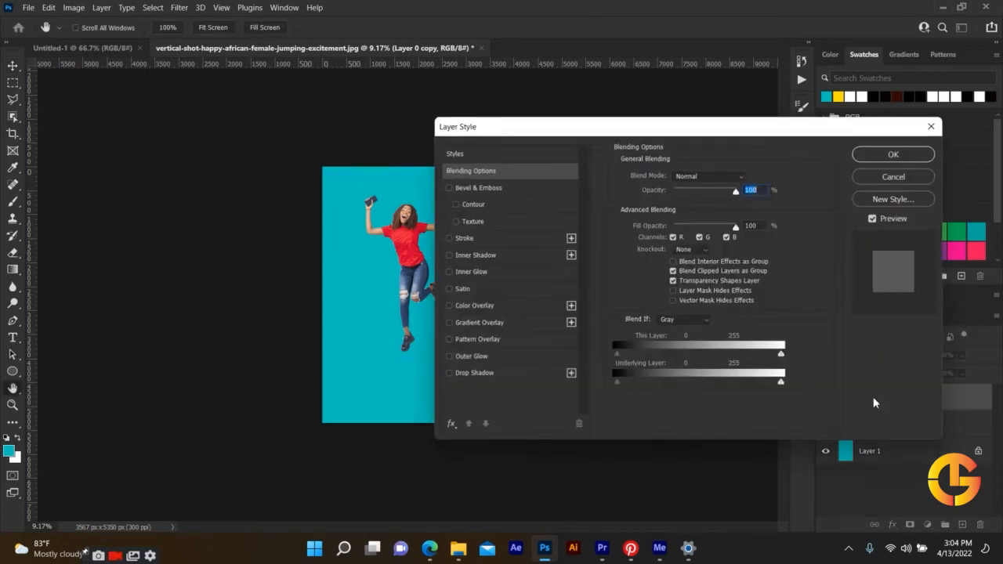
{"action": "left_click", "coordinate": [480, 306]}
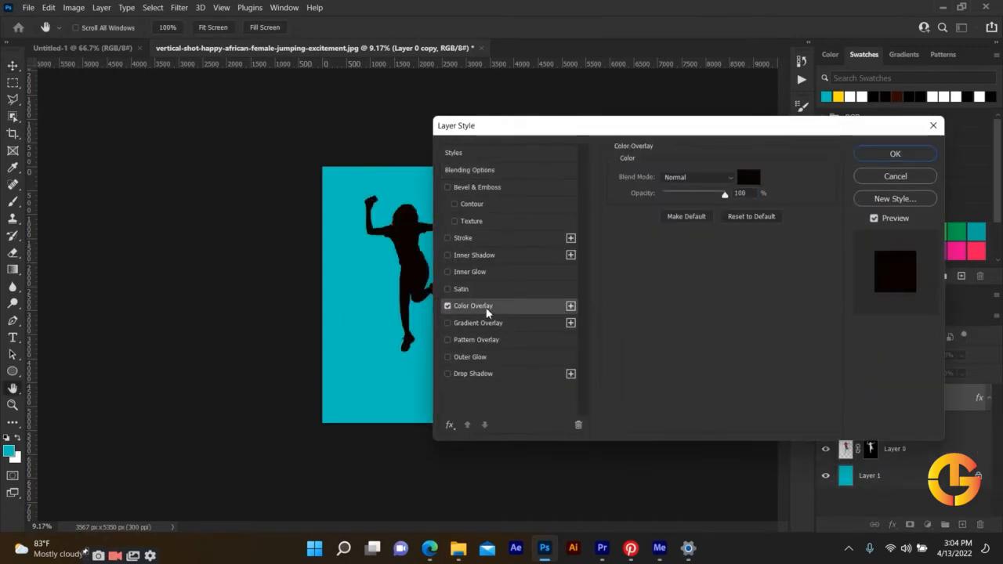
{"action": "left_click", "coordinate": [918, 154]}
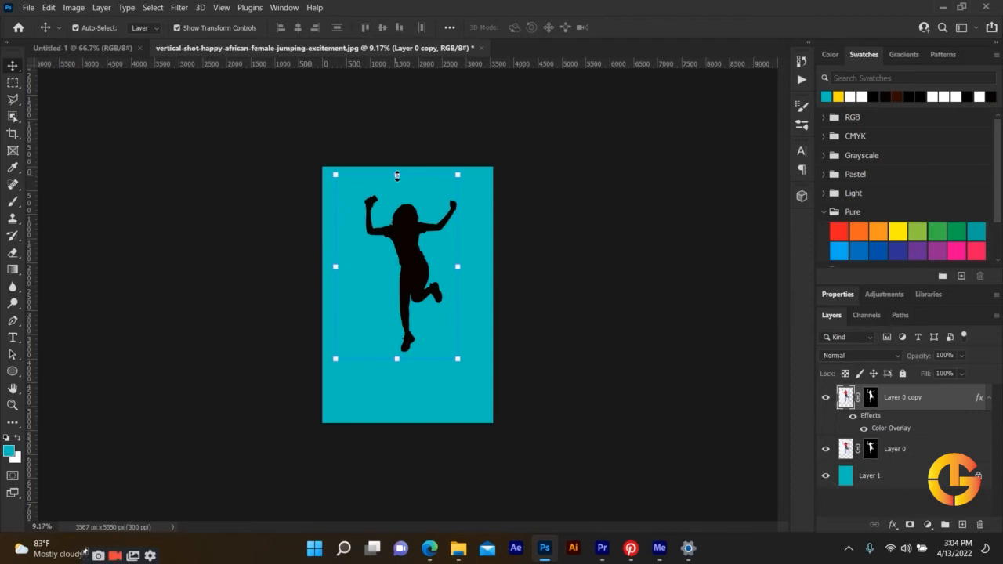
{"action": "right_click", "coordinate": [397, 175]}
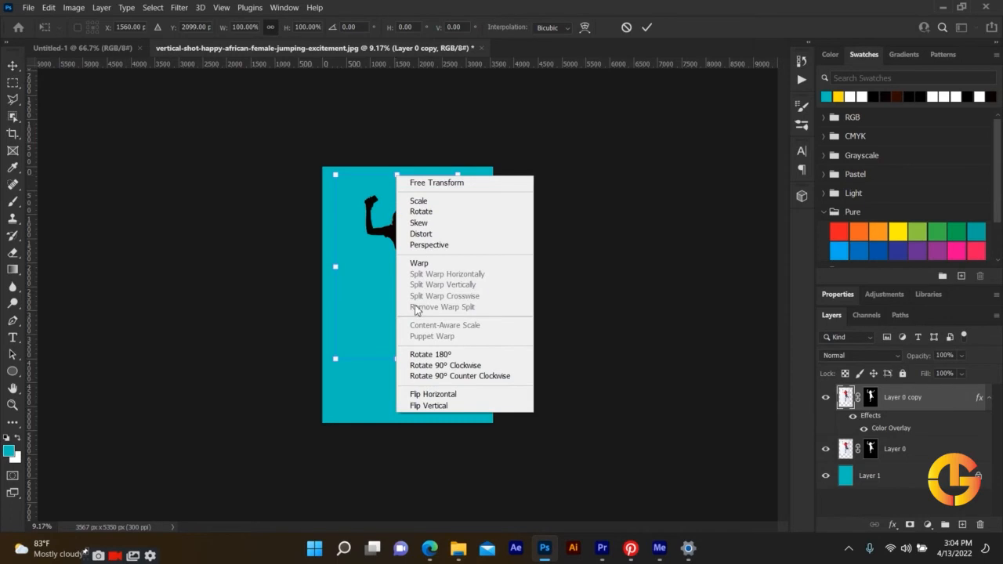
{"action": "left_click", "coordinate": [437, 395]}
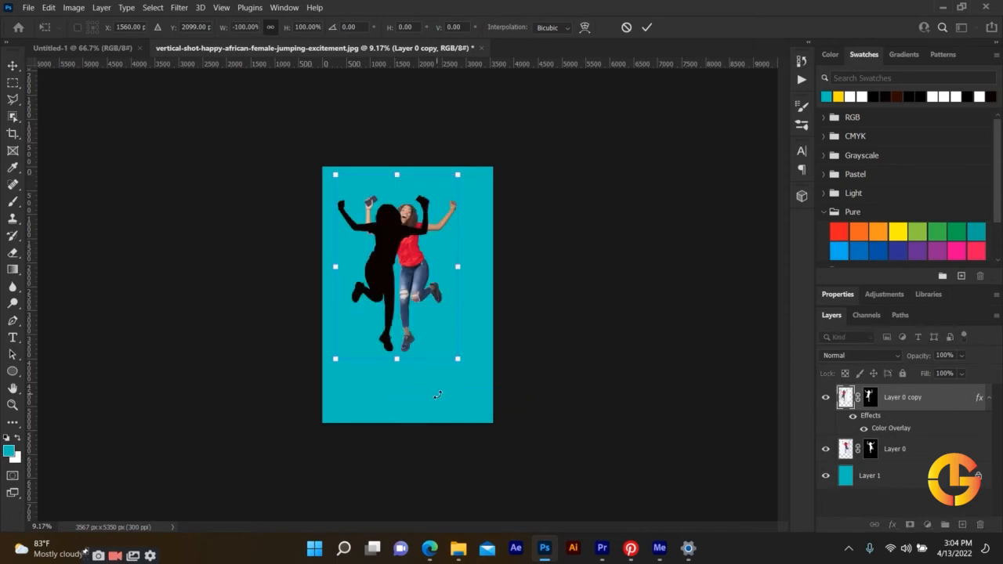
{"action": "key", "text": "ctrl+z"}
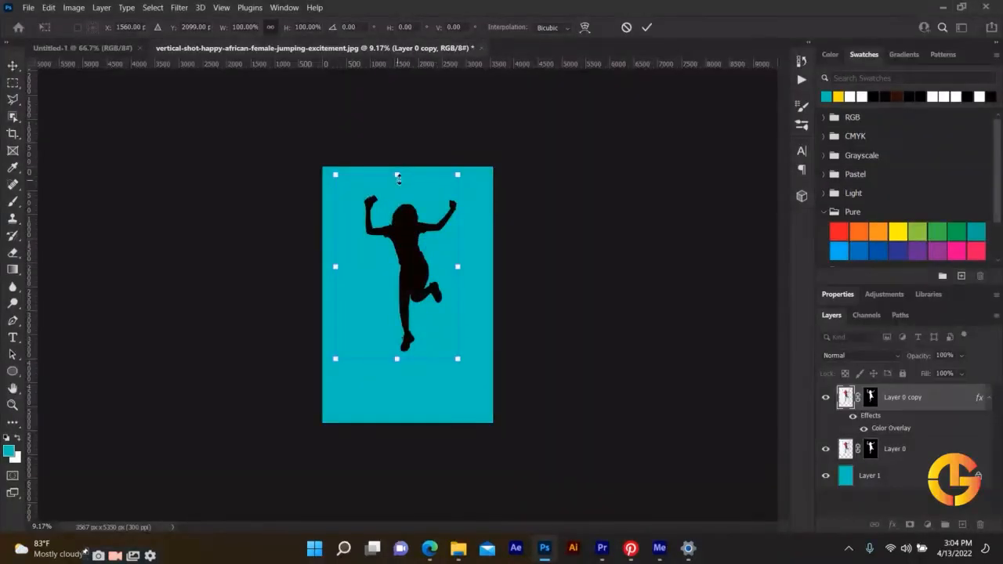
Step: Flip the black silhouette copy vertically, move it straight down about 3541 px so its foot meets the woman's foot, and apply the transform
{"action": "right_click", "coordinate": [407, 221]}
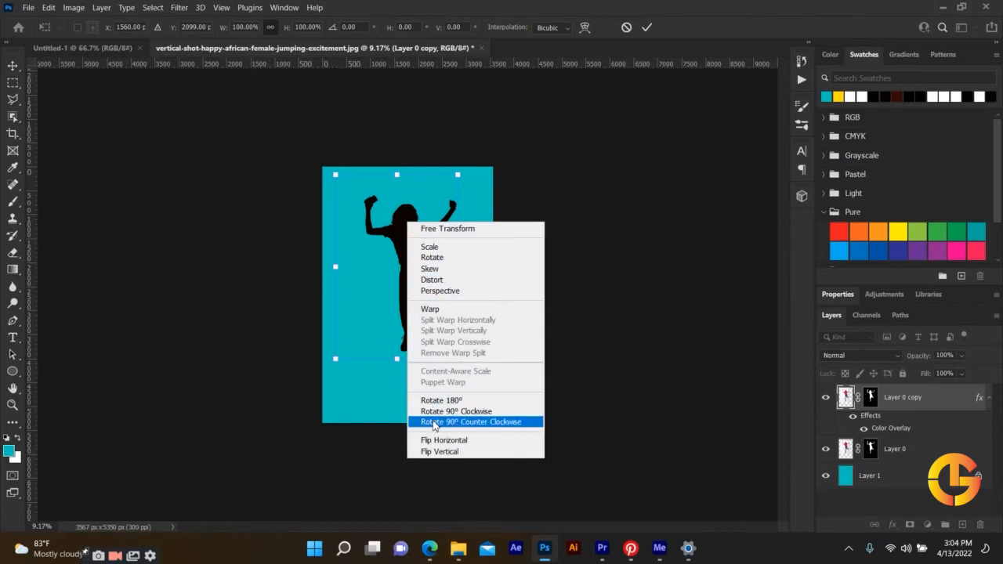
{"action": "left_click", "coordinate": [439, 452]}
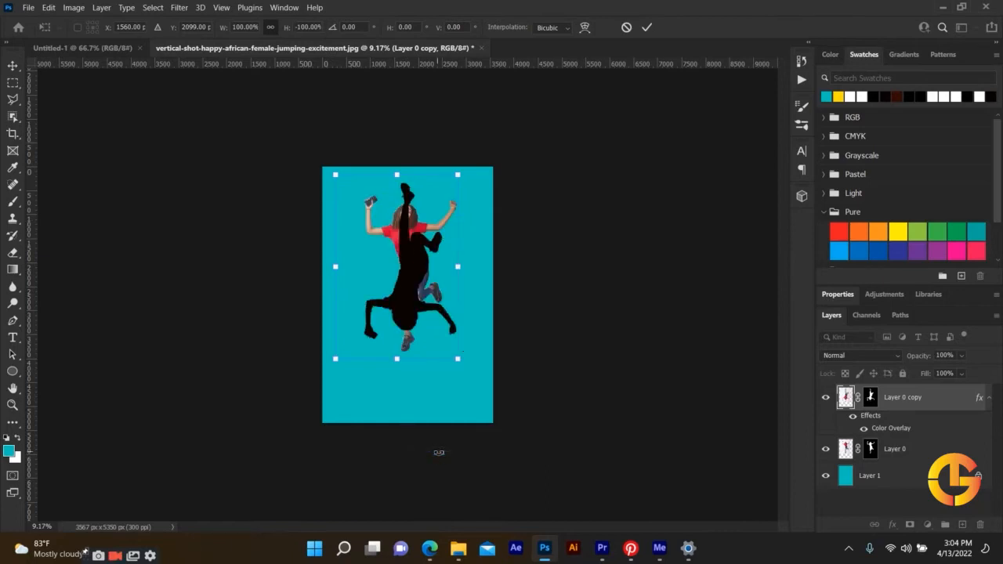
{"action": "left_click_drag", "start_coordinate": [421, 250], "coordinate": [425, 313]}
{"action": "key", "text": "ctrl+z"}
{"action": "left_click_drag", "start_coordinate": [421, 250], "coordinate": [421, 417]}
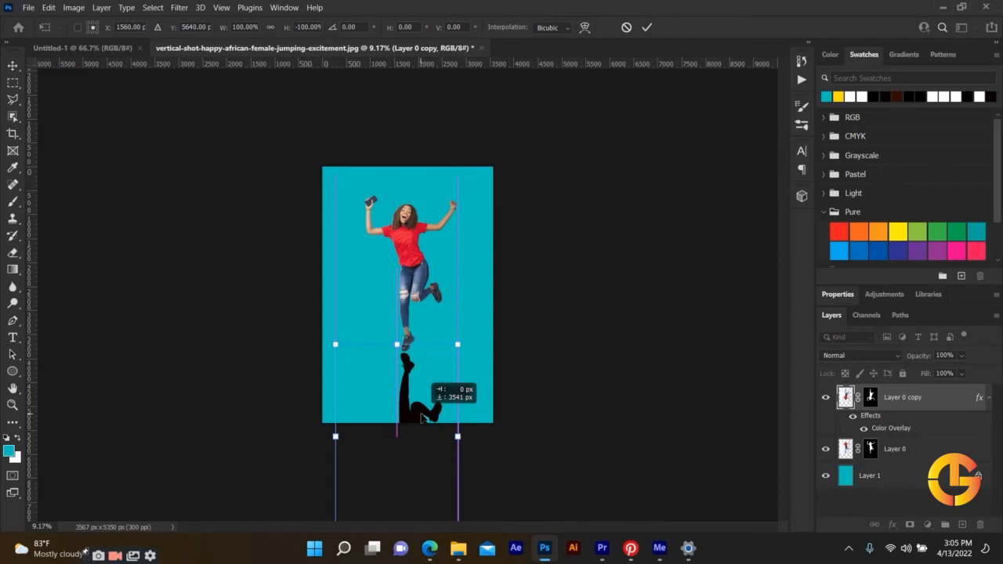
{"action": "left_click_drag", "start_coordinate": [421, 417], "coordinate": [421, 417]}
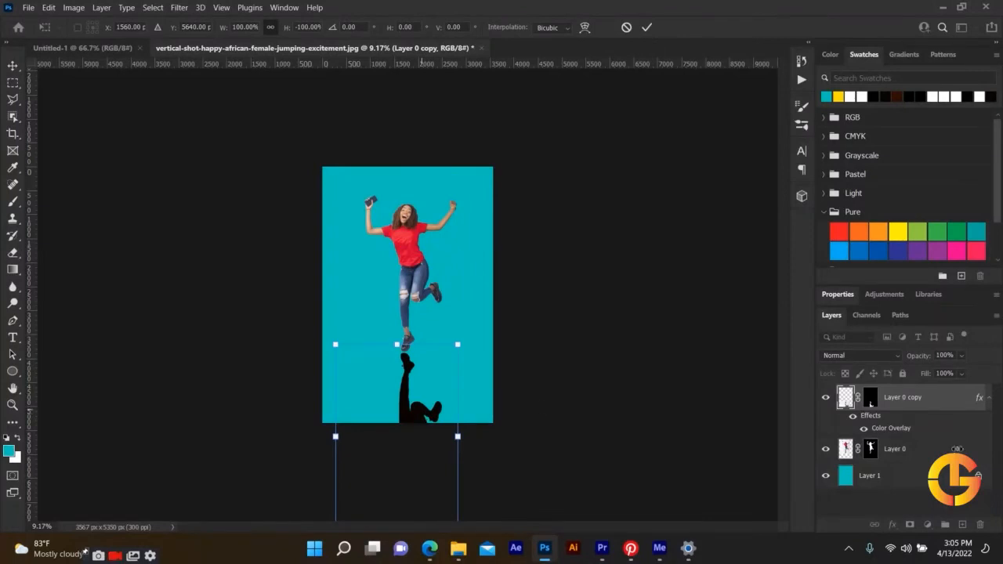
{"action": "key", "text": "Return"}
Step: Toggle the flipped copy's visibility off and on, and hide its Color Overlay effect
{"action": "left_click", "coordinate": [826, 399]}
{"action": "left_click", "coordinate": [826, 399]}
{"action": "left_click", "coordinate": [864, 429]}
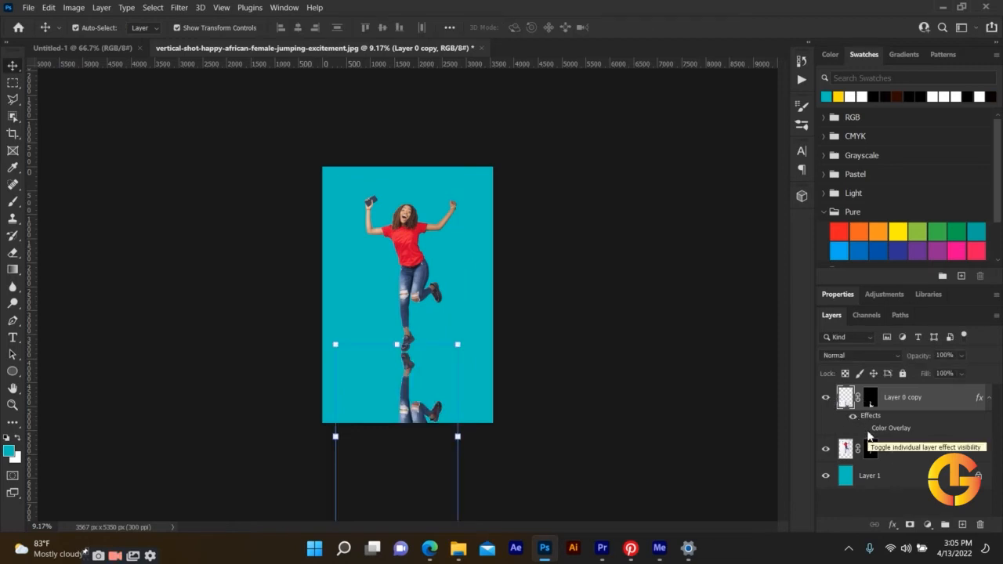
{"action": "left_click", "coordinate": [675, 410]}
{"action": "left_click", "coordinate": [405, 409]}
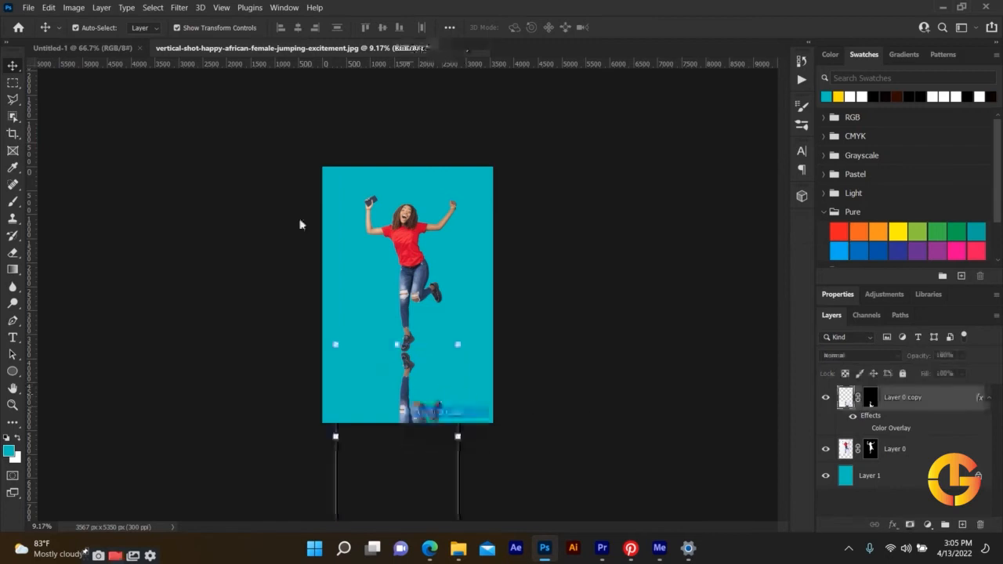
Step: Apply a Lens Blur with an increased iris radius to the flipped copy of the woman
{"action": "left_click", "coordinate": [179, 7]}
{"action": "mouse_move", "coordinate": [190, 166]}
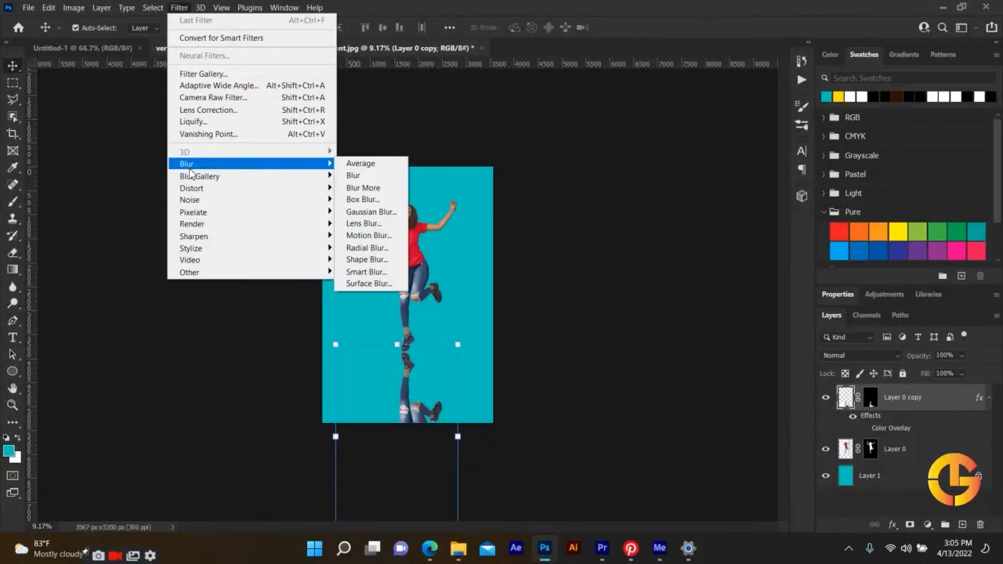
{"action": "left_click", "coordinate": [370, 212]}
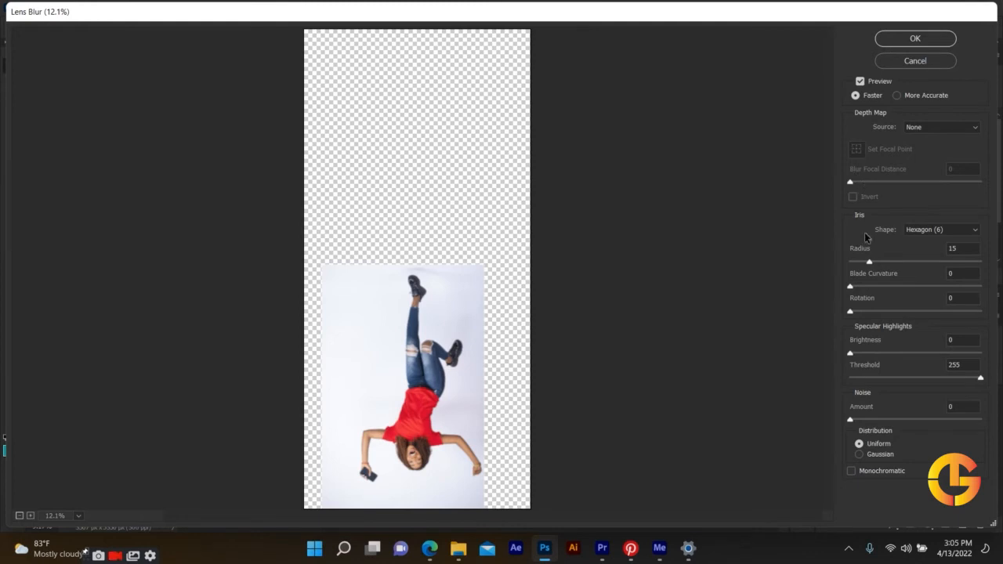
{"action": "left_click_drag", "start_coordinate": [870, 262], "coordinate": [892, 266]}
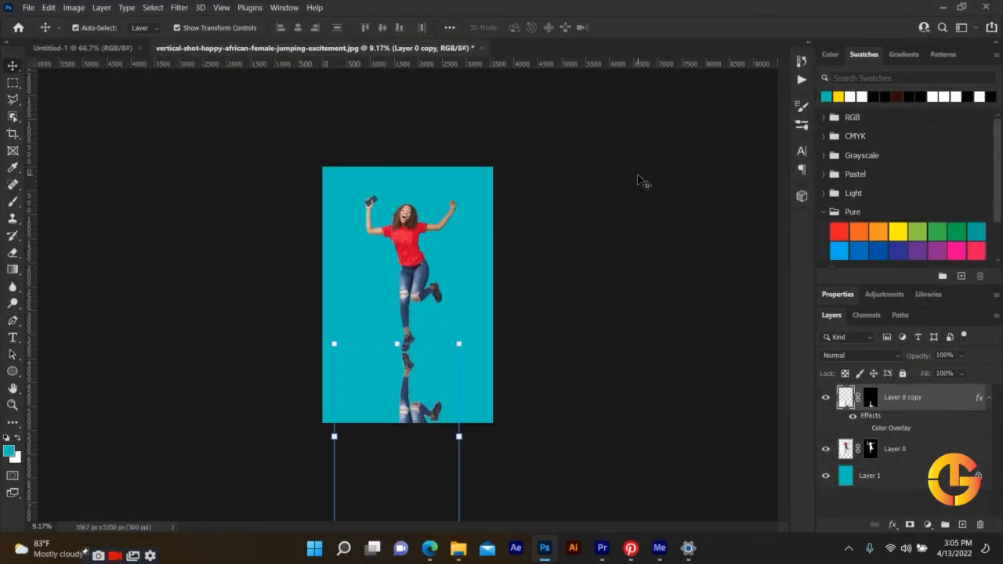
Step: Lower the opacity of the flipped, blurred copy to 43%
{"action": "scroll", "coordinate": [427, 439], "scroll_direction": "up", "scroll_amount": 8}
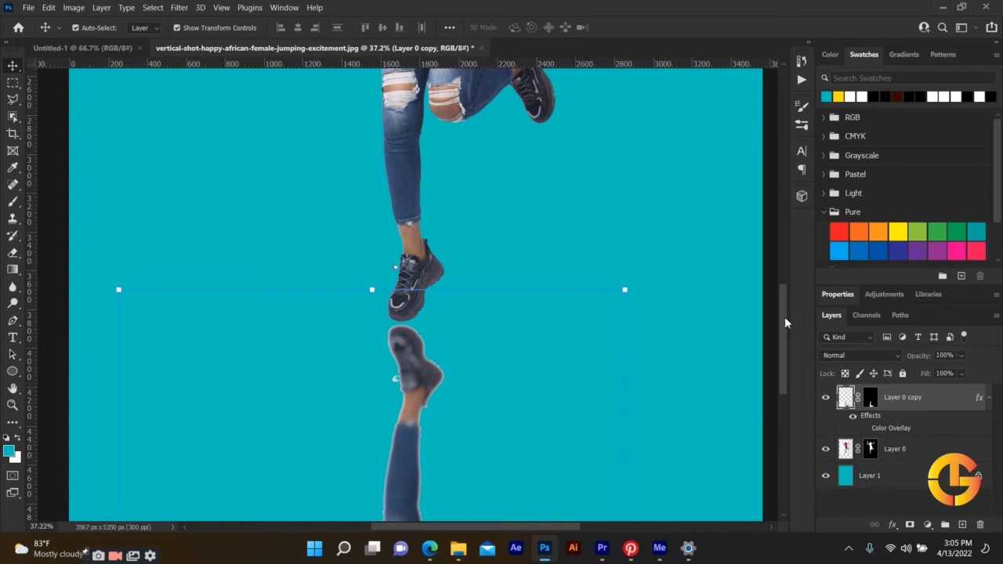
{"action": "left_click_drag", "start_coordinate": [784, 316], "coordinate": [788, 373]}
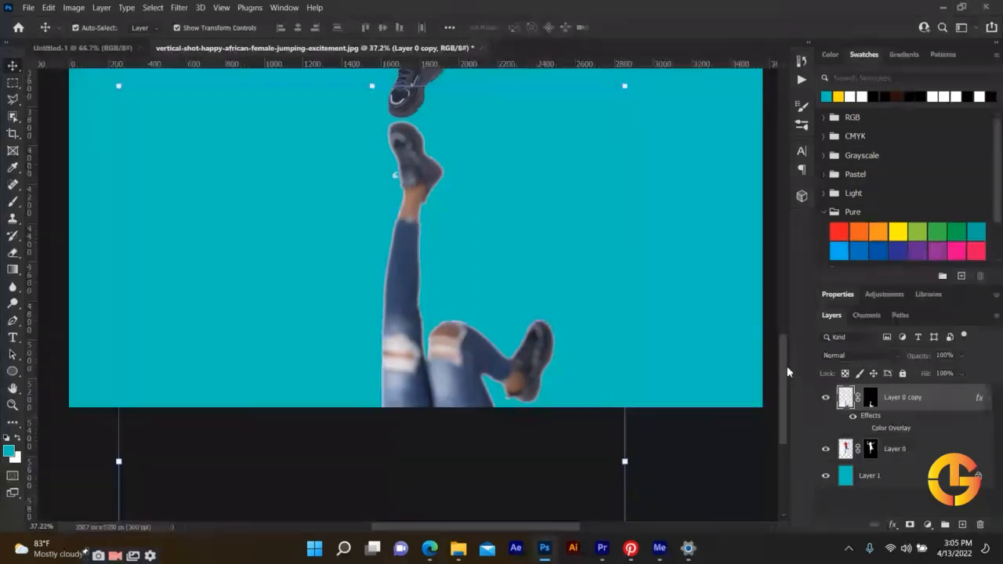
{"action": "mouse_move", "coordinate": [909, 357]}
{"action": "left_mouse_down"}
{"action": "mouse_move", "coordinate": [937, 370]}
{"action": "mouse_move", "coordinate": [901, 356]}
{"action": "mouse_move", "coordinate": [909, 362]}
{"action": "left_mouse_up"}
{"action": "scroll", "coordinate": [513, 357], "scroll_direction": "down", "scroll_amount": 5}
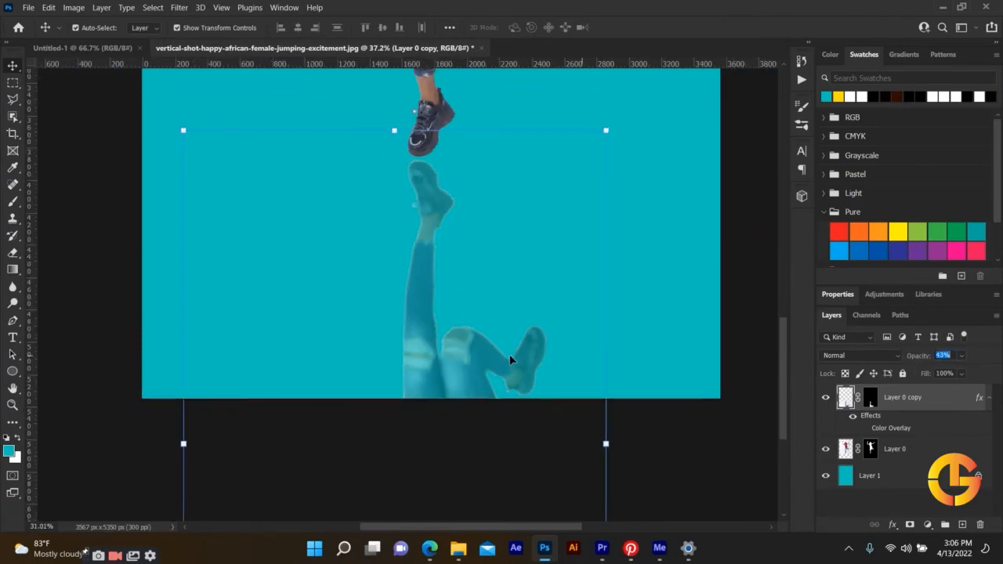
Step: Add a second, empty white mask to the flipped copy's layer
{"action": "left_click", "coordinate": [664, 238]}
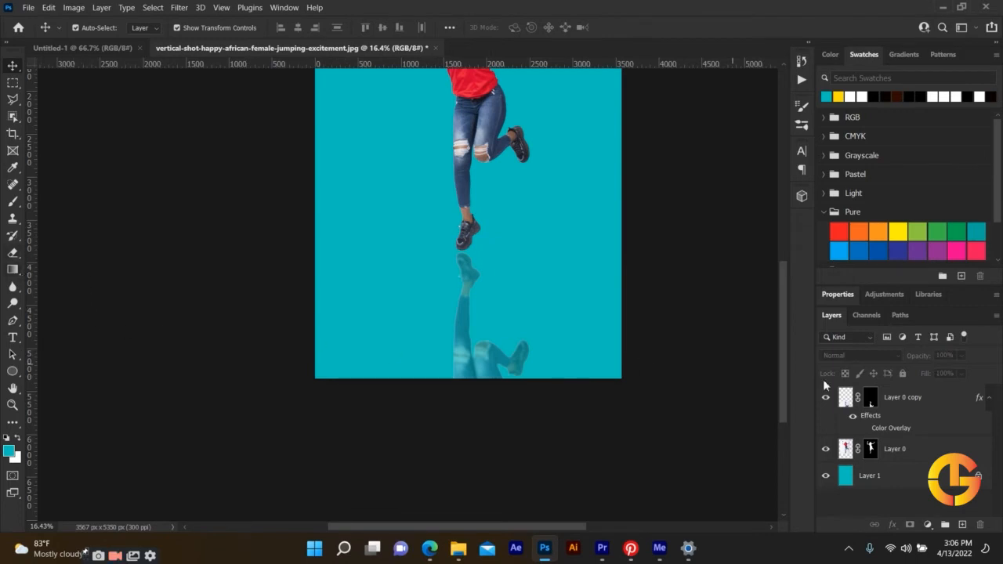
{"action": "left_click", "coordinate": [926, 403]}
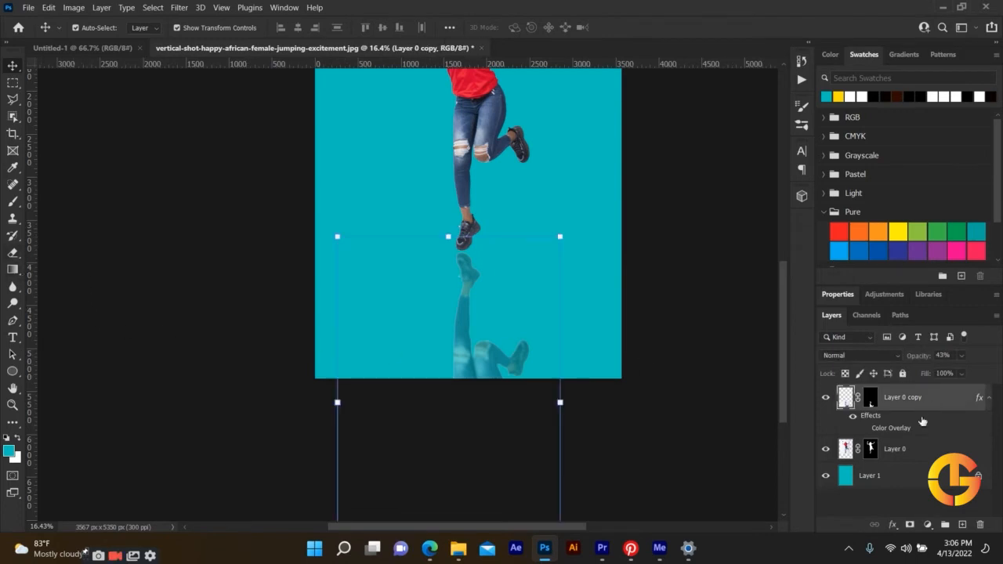
{"action": "left_click", "coordinate": [911, 524]}
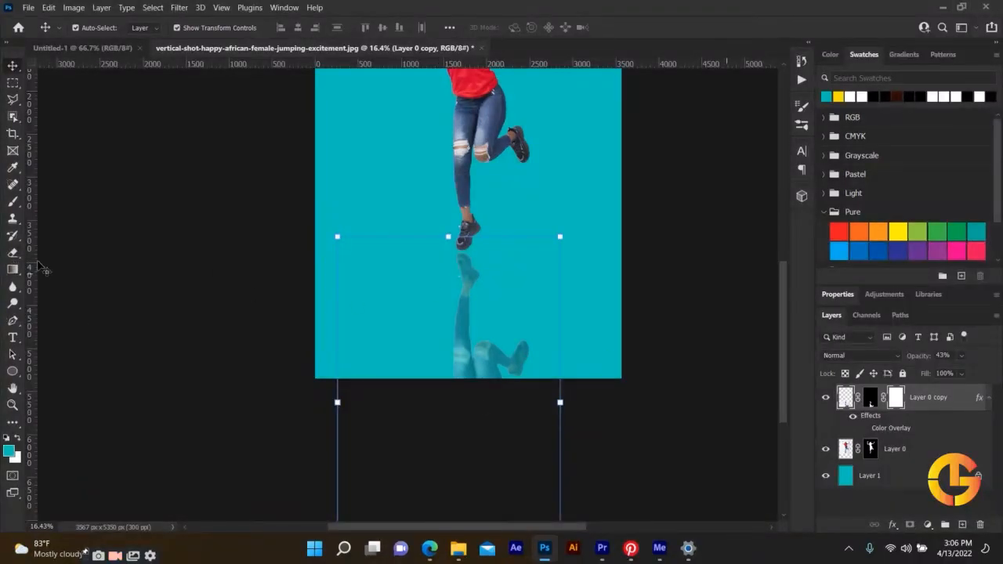
Step: Fade the lower part of the reflection with upward teal-to-transparent linear gradients starting below the canvas edge
{"action": "left_click", "coordinate": [13, 268]}
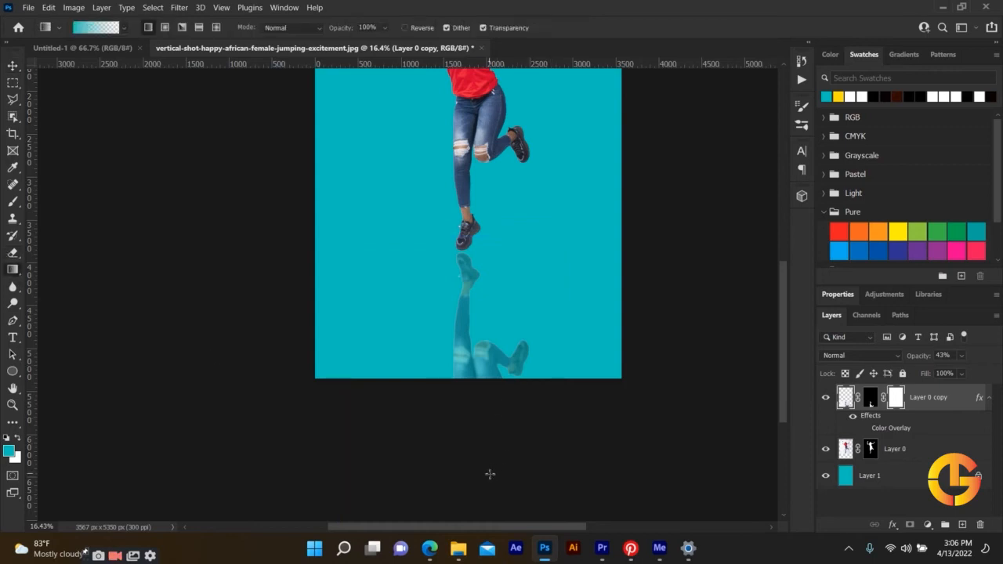
{"action": "left_click", "coordinate": [125, 29]}
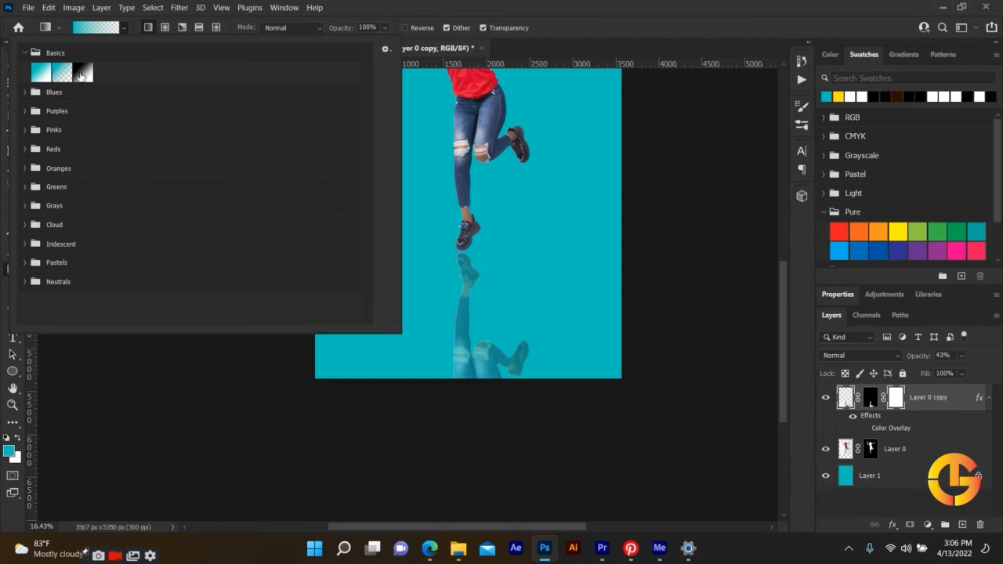
{"action": "left_click", "coordinate": [463, 203]}
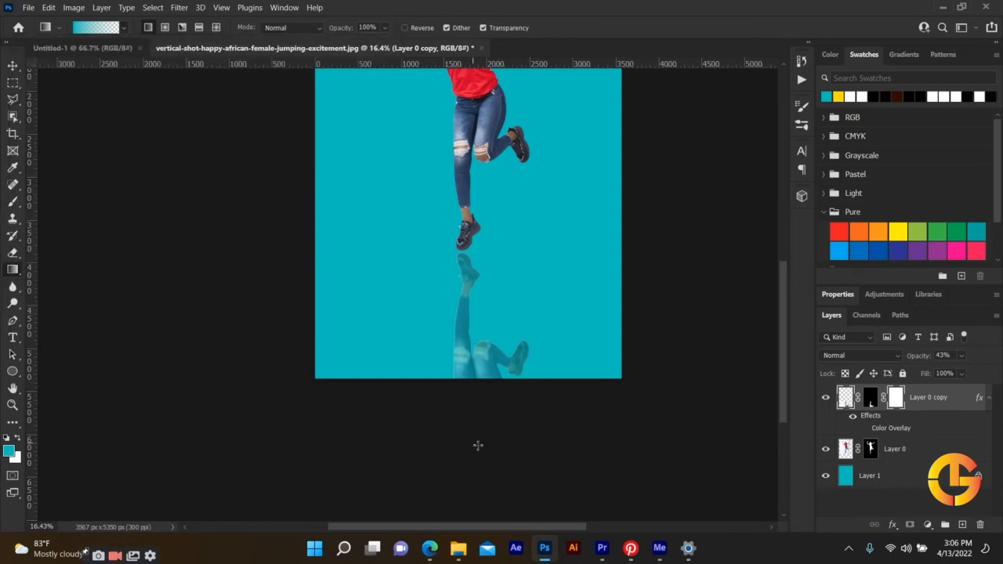
{"action": "left_click_drag", "start_coordinate": [479, 446], "coordinate": [476, 265]}
{"action": "left_click_drag", "start_coordinate": [486, 420], "coordinate": [480, 143]}
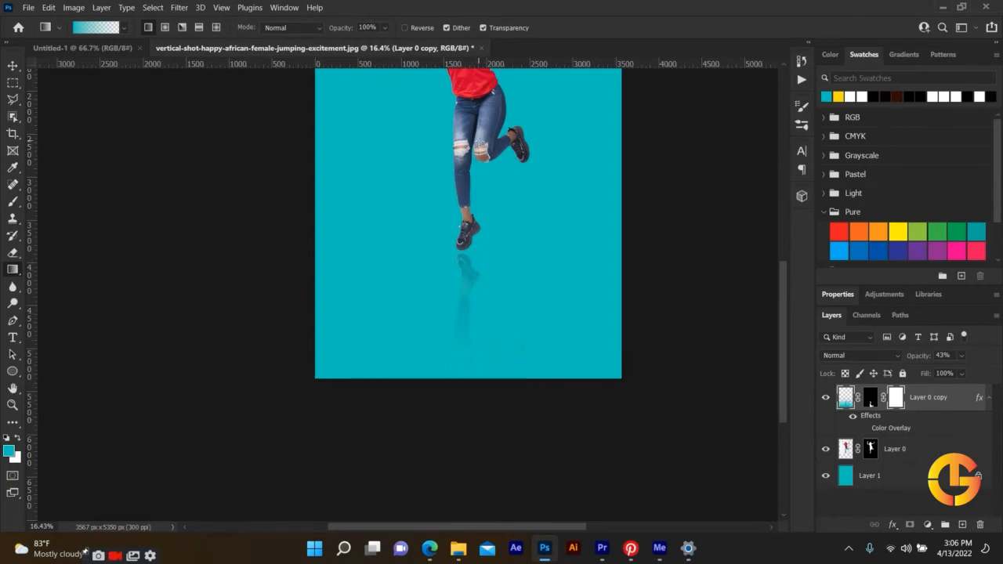
Step: Examine the faded reflection below the woman's foot, both up close and with the whole image in view
{"action": "scroll", "coordinate": [491, 394], "scroll_direction": "down", "scroll_amount": 3}
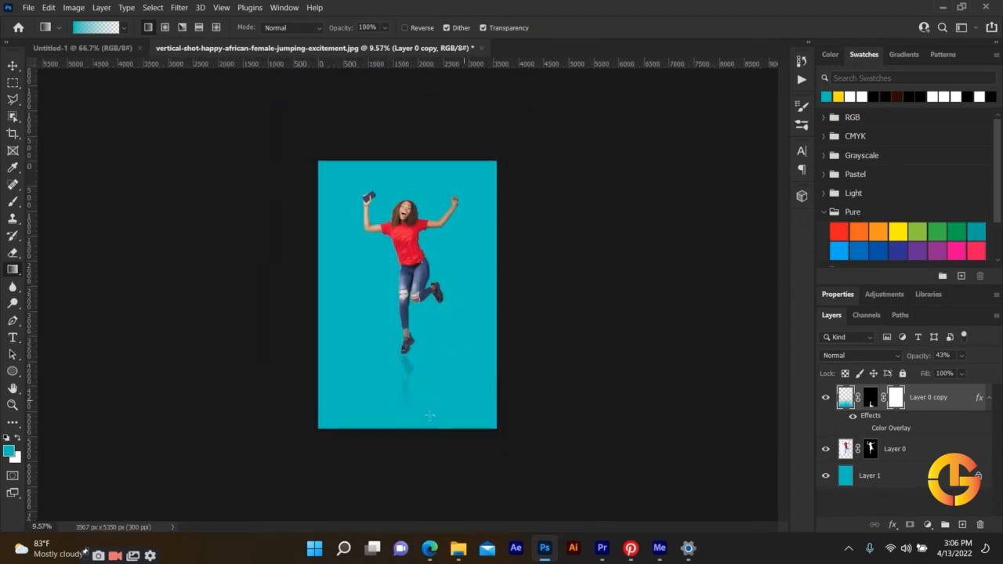
{"action": "scroll", "coordinate": [423, 424], "scroll_direction": "up", "scroll_amount": 3}
{"action": "scroll", "coordinate": [401, 443], "scroll_direction": "up", "scroll_amount": 4}
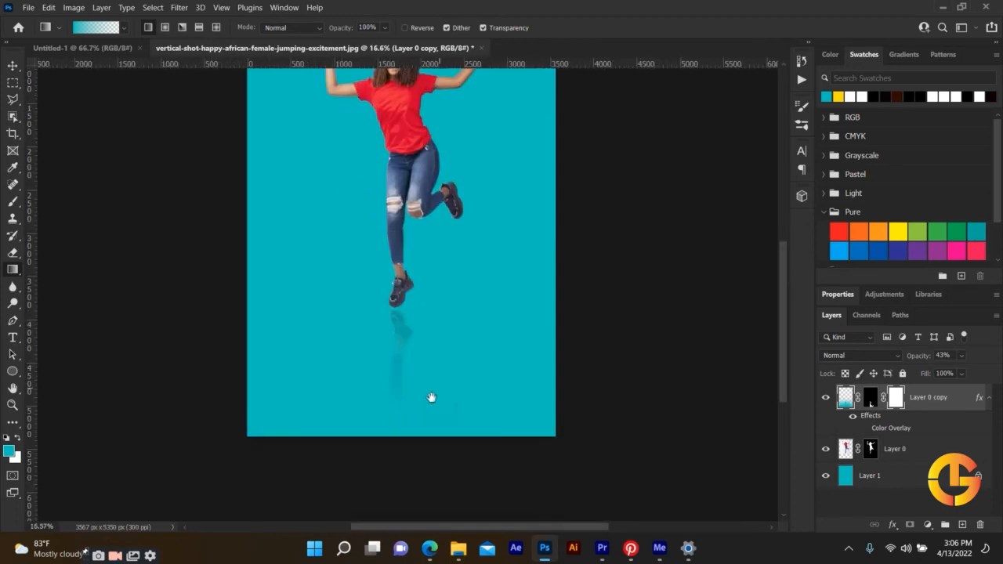
{"action": "scroll", "coordinate": [413, 418], "scroll_direction": "up", "scroll_amount": 3}
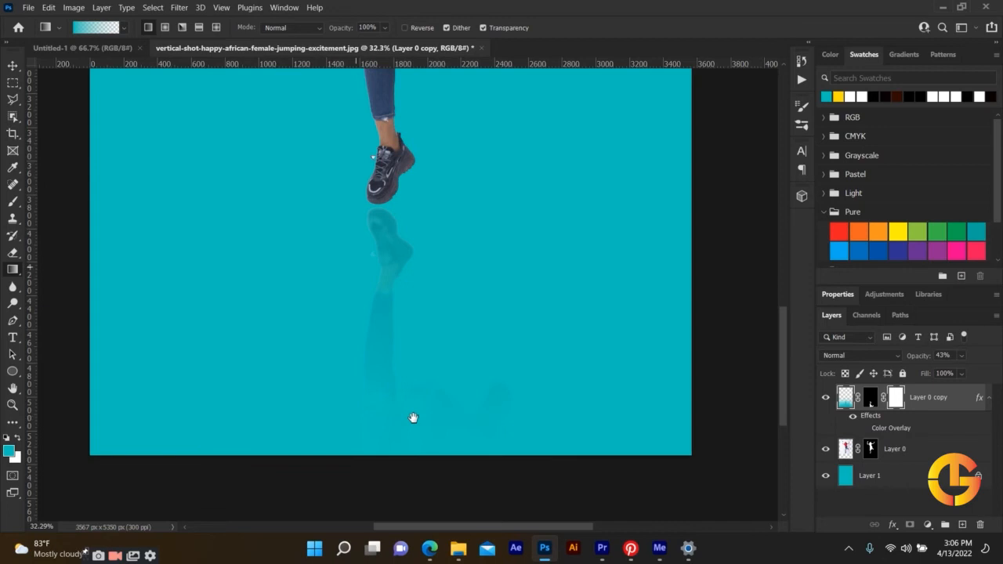
{"action": "scroll", "coordinate": [413, 418], "scroll_direction": "down", "scroll_amount": 4}
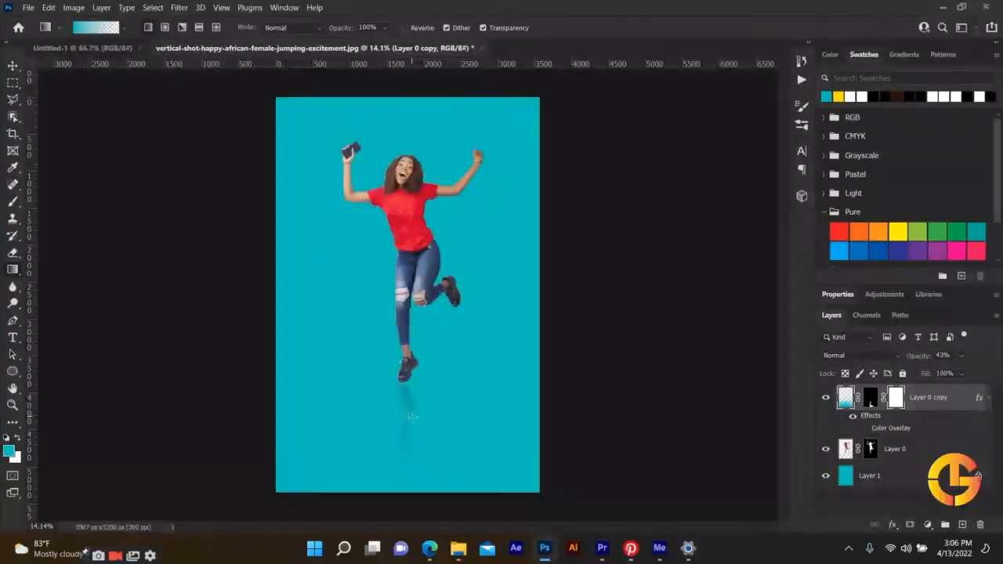
{"action": "scroll", "coordinate": [413, 418], "scroll_direction": "up", "scroll_amount": 3}
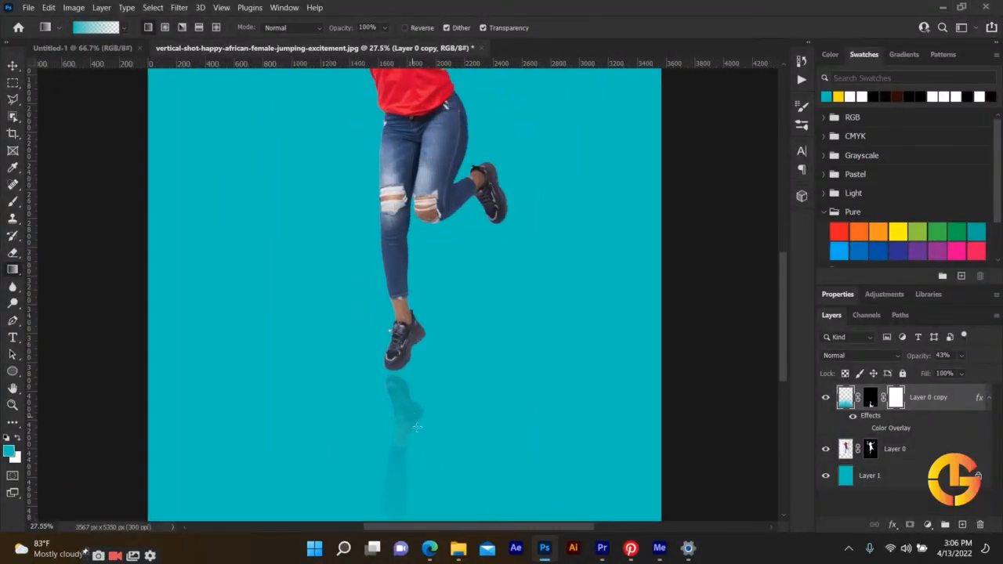
{"action": "left_click_drag", "start_coordinate": [416, 421], "coordinate": [427, 297]}
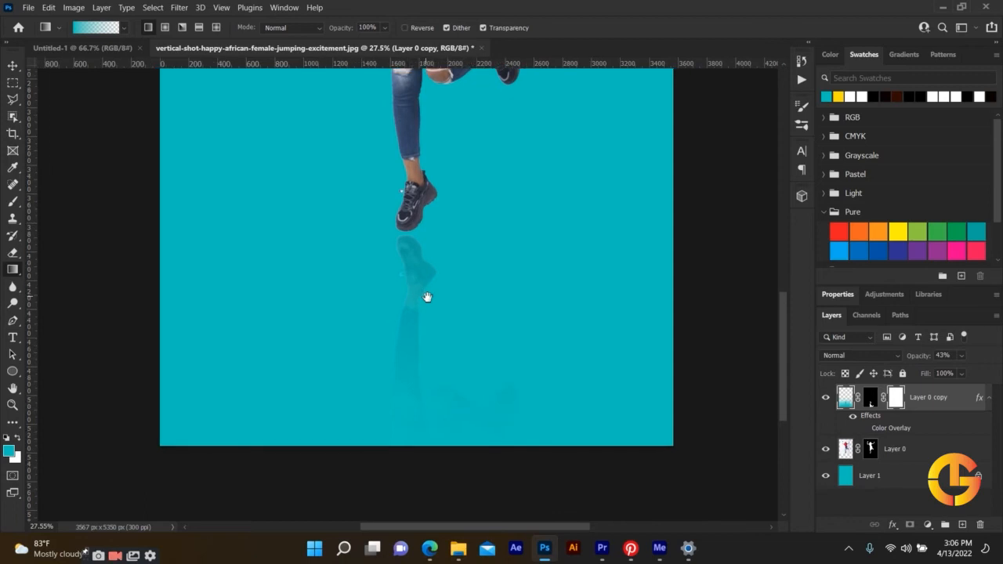
Step: Set the foreground color to black (000000) and fill the teal background layer with it
{"action": "left_click", "coordinate": [883, 475]}
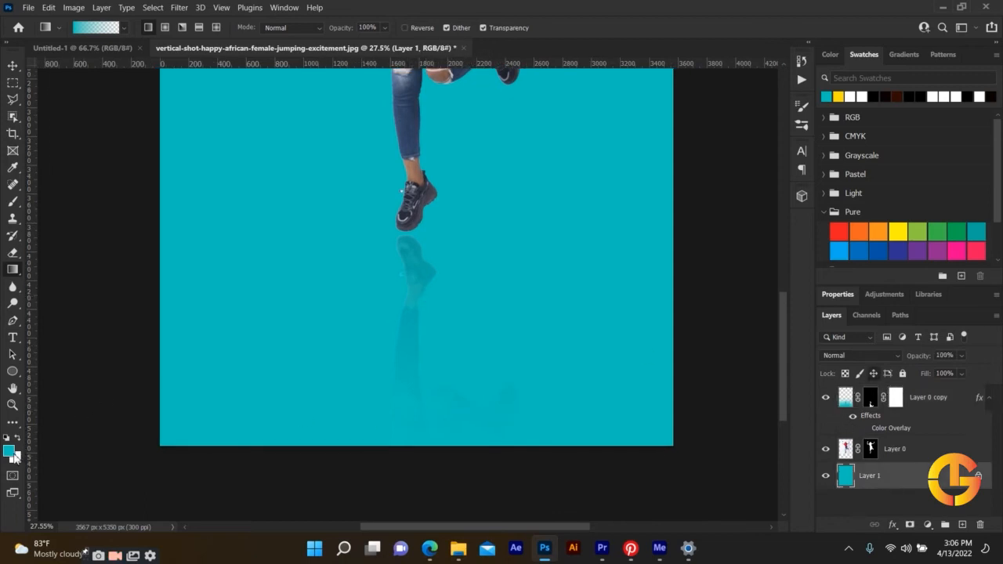
{"action": "left_click", "coordinate": [14, 456]}
{"action": "left_click_drag", "start_coordinate": [679, 331], "coordinate": [599, 413]}
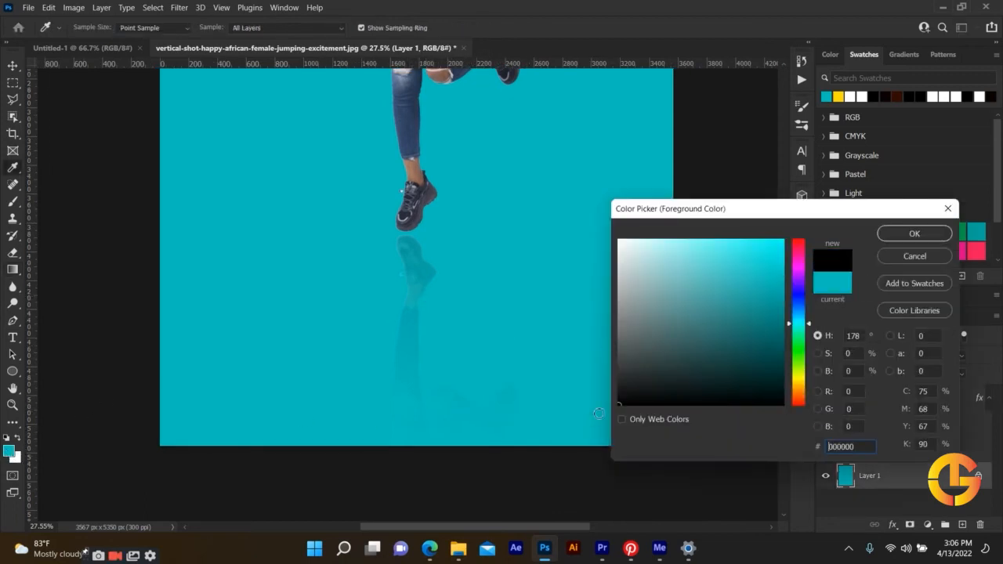
{"action": "left_click", "coordinate": [892, 234]}
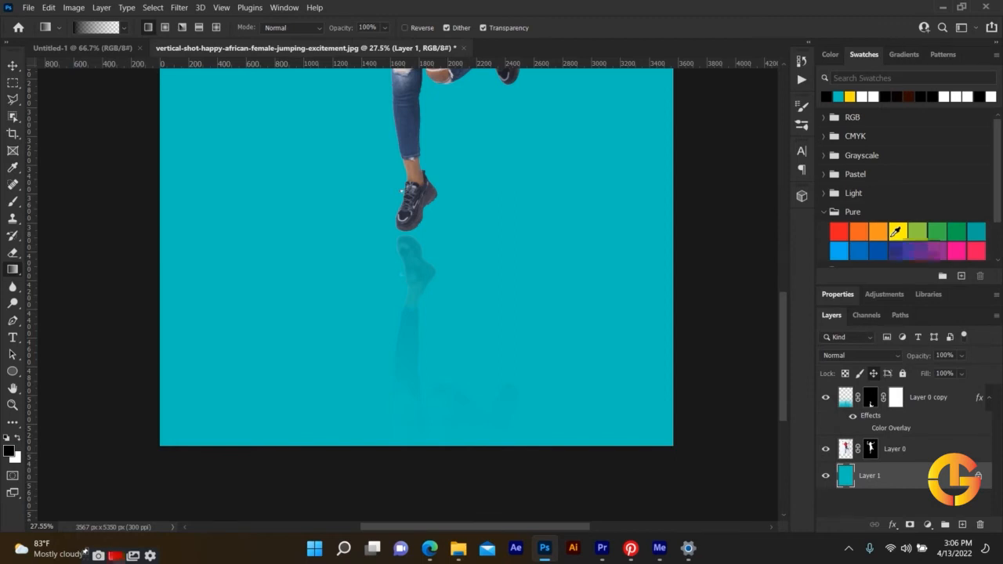
{"action": "key", "text": "alt+BackSpace"}
{"action": "scroll", "coordinate": [588, 313], "scroll_direction": "down", "scroll_amount": 4}
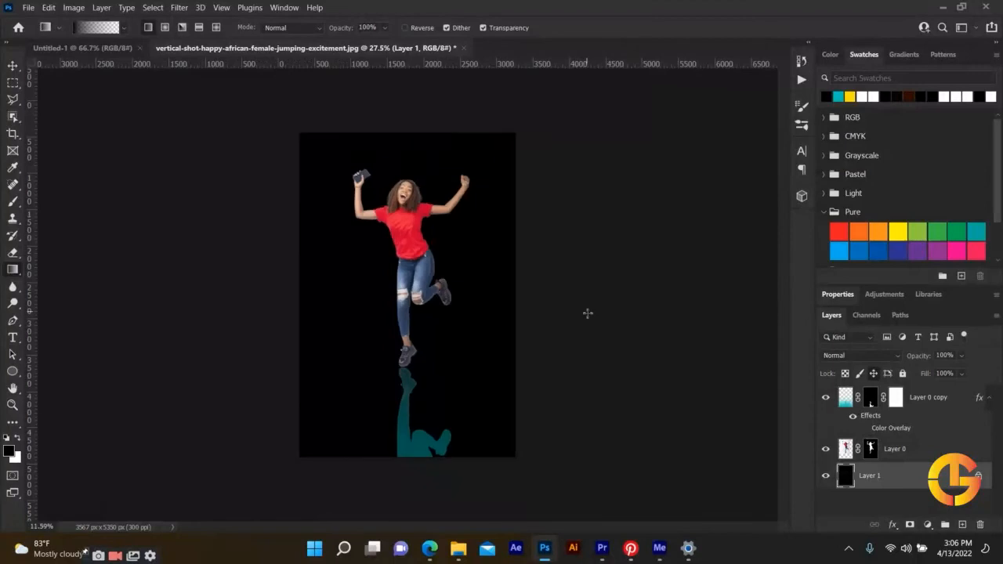
{"action": "scroll", "coordinate": [588, 313], "scroll_direction": "up", "scroll_amount": 2}
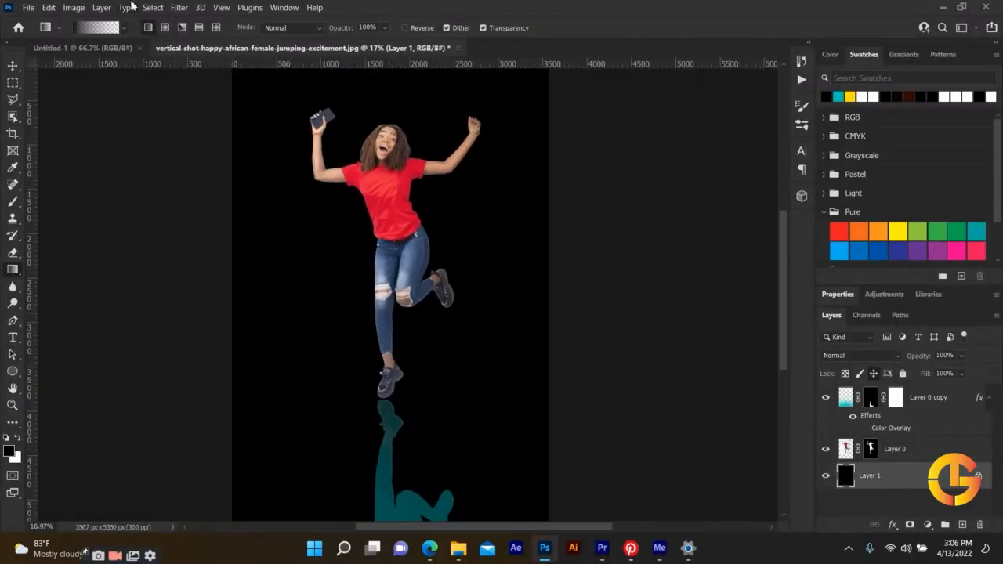
{"action": "scroll", "coordinate": [474, 368], "scroll_direction": "down", "scroll_amount": 1}
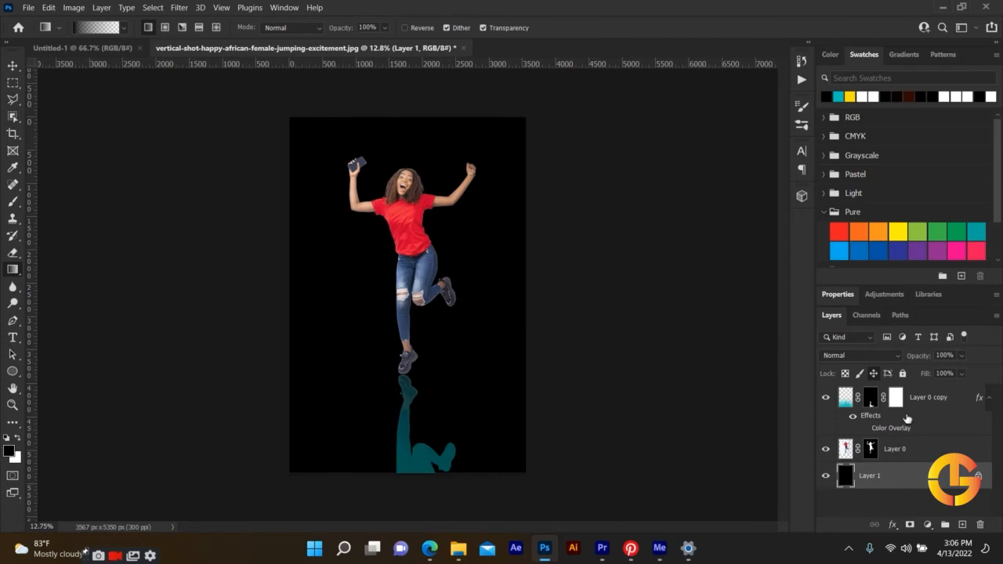
Step: Fade the reflection into the black background with repeated upward black-to-transparent gradients on the flipped copy's layer
{"action": "left_click_drag", "start_coordinate": [419, 506], "coordinate": [409, 418]}
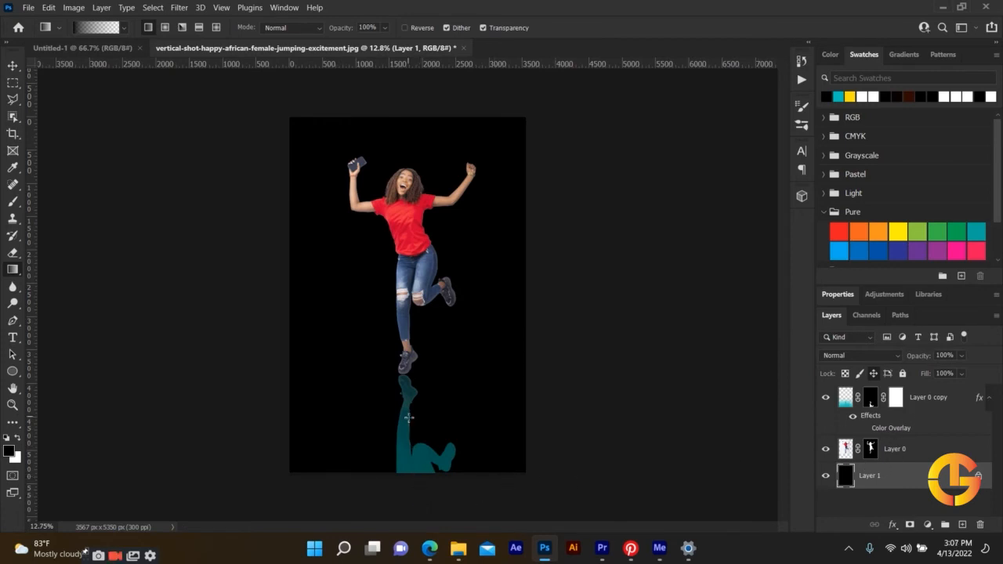
{"action": "left_click", "coordinate": [906, 417]}
{"action": "left_click_drag", "start_coordinate": [420, 490], "coordinate": [428, 346]}
{"action": "left_click_drag", "start_coordinate": [431, 513], "coordinate": [416, 315]}
{"action": "left_click_drag", "start_coordinate": [415, 490], "coordinate": [421, 210]}
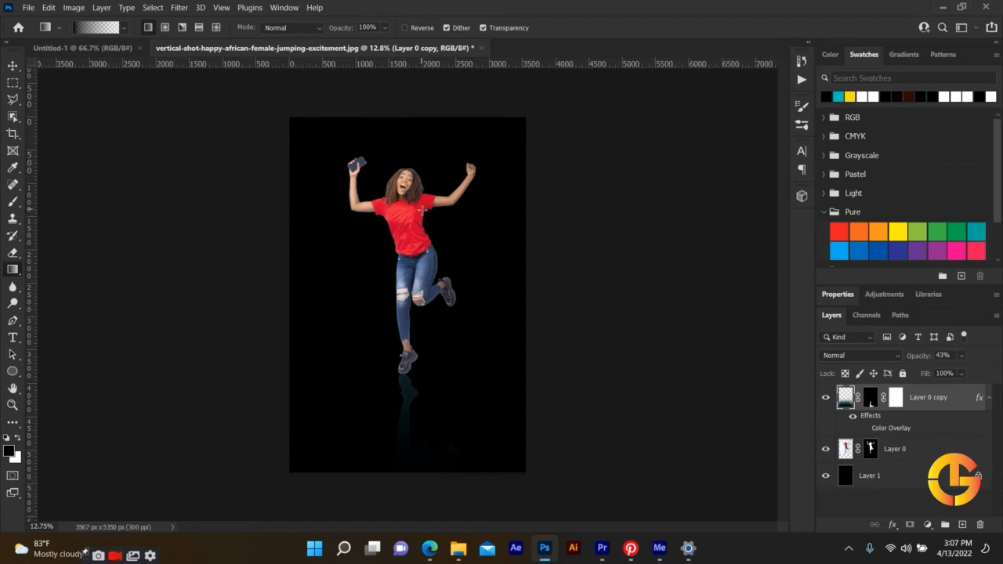
{"action": "scroll", "coordinate": [388, 466], "scroll_direction": "up", "scroll_amount": 5}
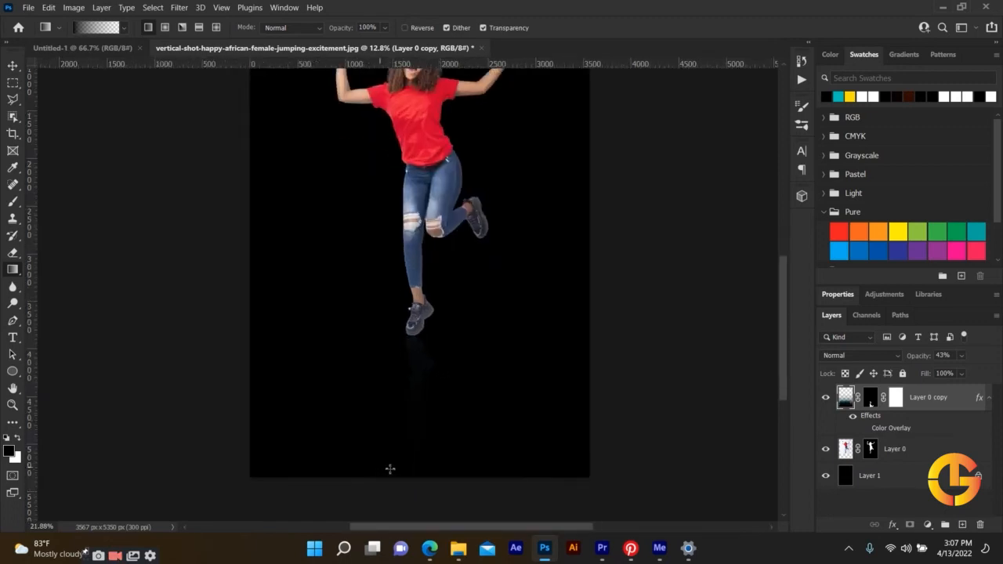
{"action": "scroll", "coordinate": [407, 432], "scroll_direction": "up", "scroll_amount": 2}
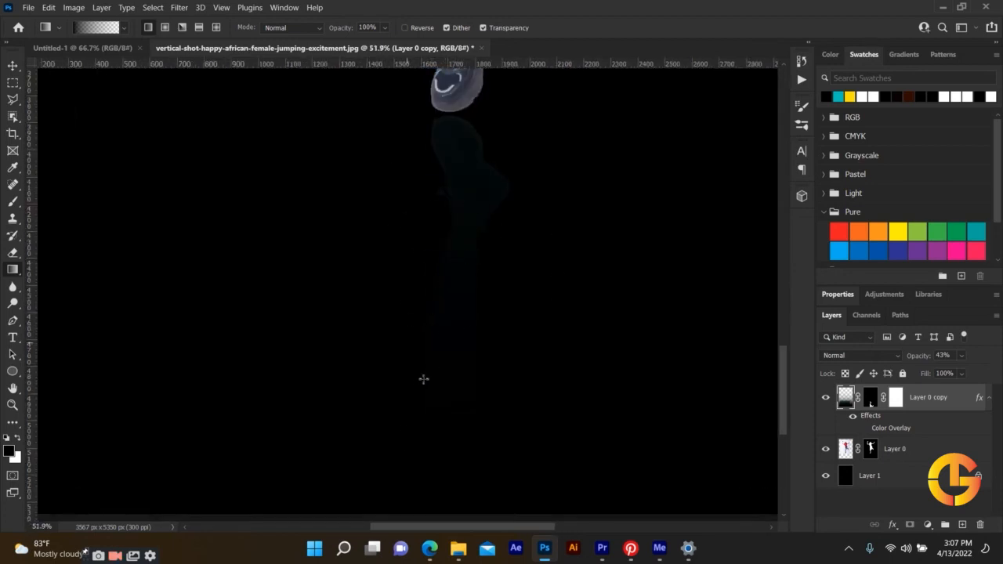
Step: Undo the black-to-transparent gradients on the reflection and the black fill of the background layer
{"action": "scroll", "coordinate": [423, 379], "scroll_direction": "down", "scroll_amount": 7}
{"action": "key", "text": "ctrl+z"}
{"action": "key", "text": "ctrl+z"}
{"action": "key", "text": "ctrl+z"}
{"action": "key", "text": "ctrl+z"}
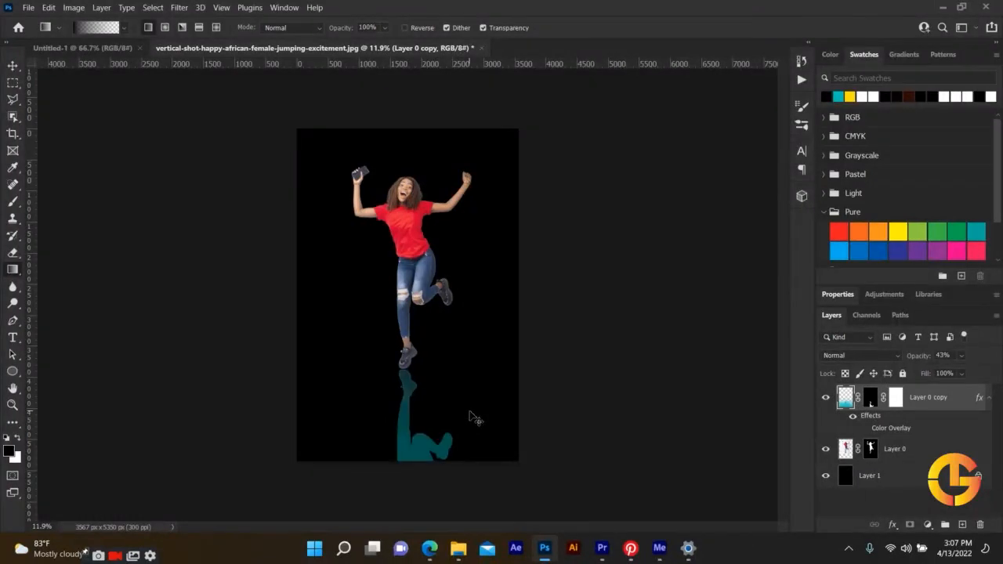
{"action": "key", "text": "ctrl+z"}
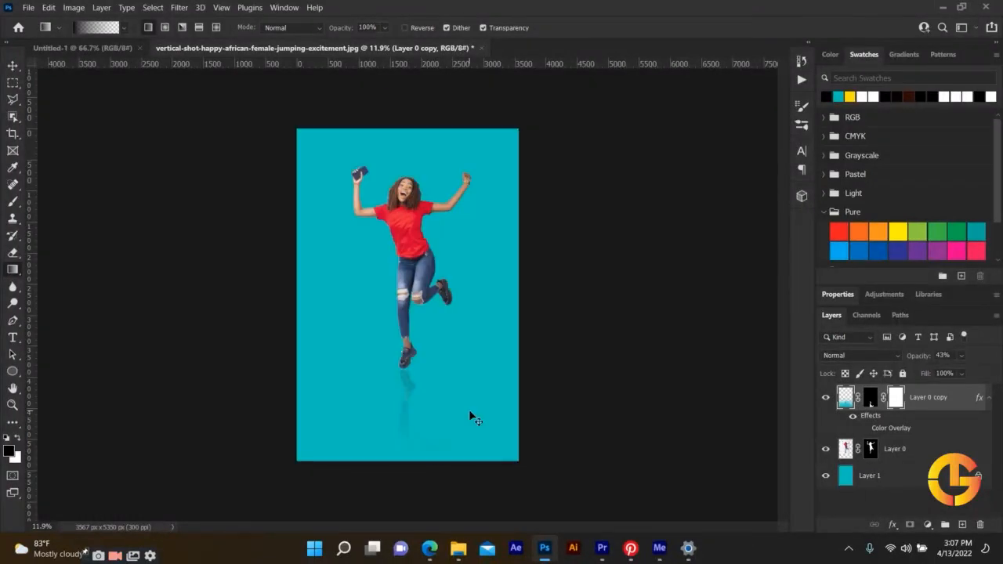
{"action": "scroll", "coordinate": [424, 436], "scroll_direction": "up", "scroll_amount": 3}
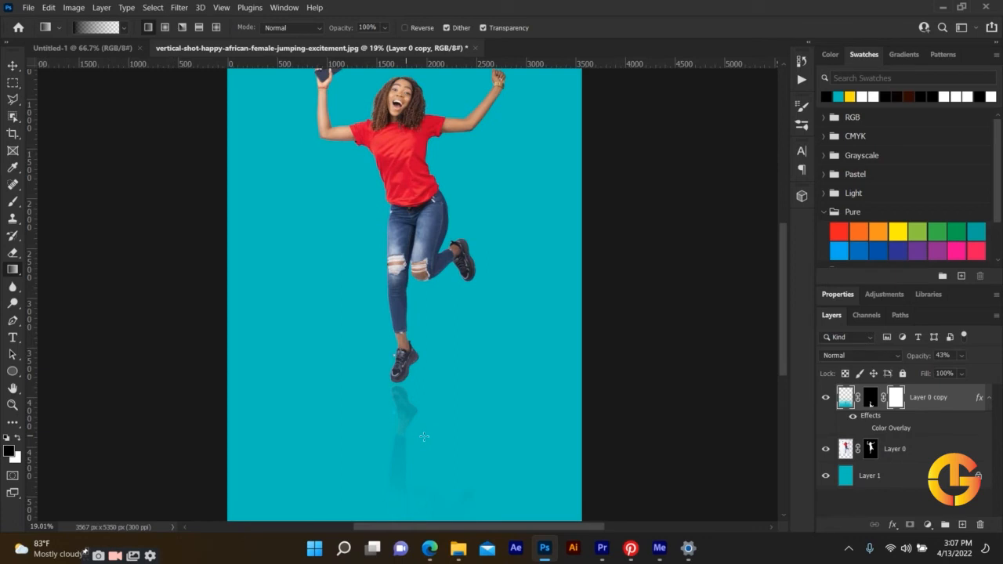
{"action": "scroll", "coordinate": [424, 436], "scroll_direction": "down", "scroll_amount": 2}
{"action": "scroll", "coordinate": [427, 434], "scroll_direction": "up", "scroll_amount": 1}
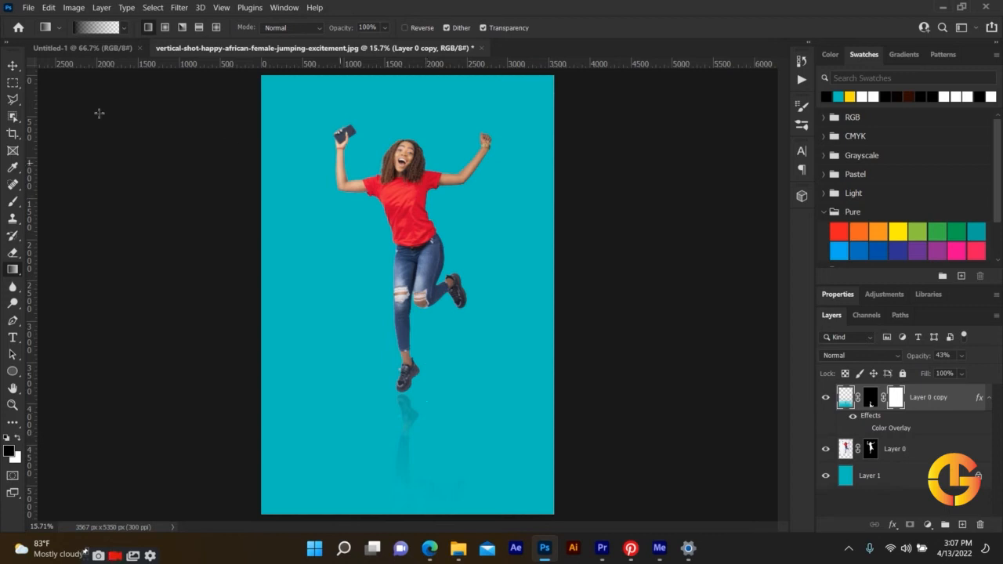
Step: Duplicate the layer of the upright jumping woman
{"action": "left_click", "coordinate": [11, 71]}
{"action": "left_click", "coordinate": [407, 224]}
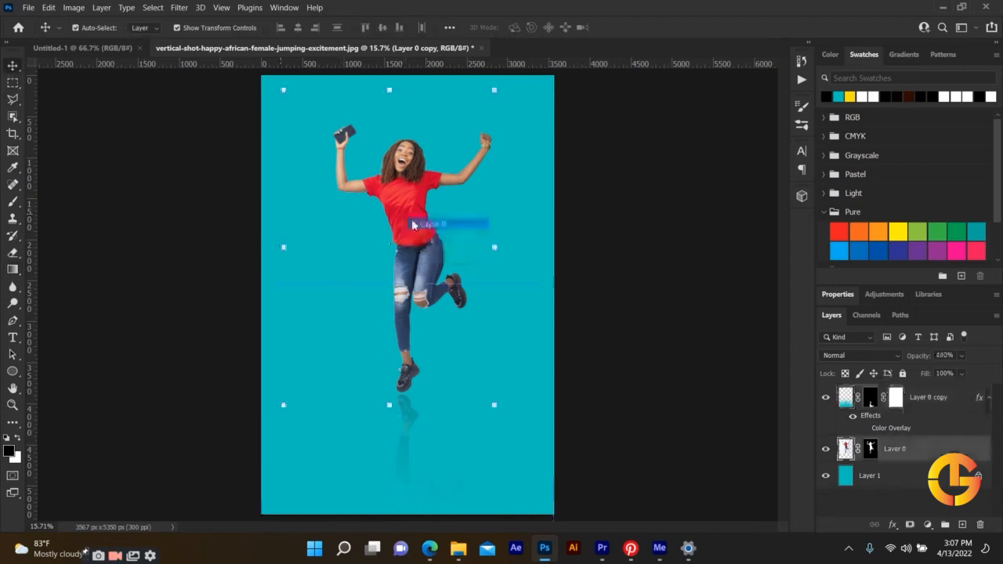
{"action": "key", "text": "ctrl+j"}
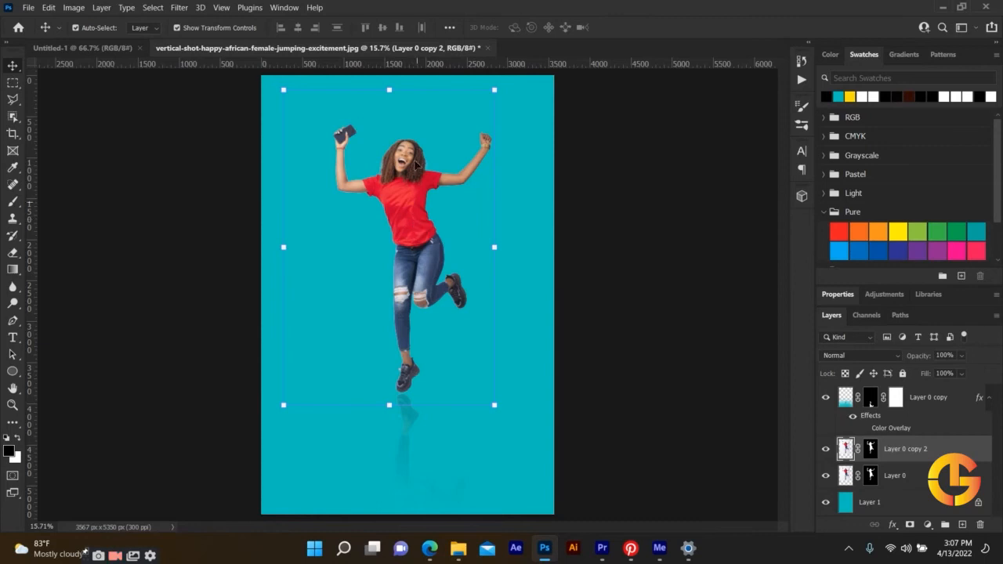
{"action": "left_click", "coordinate": [390, 88]}
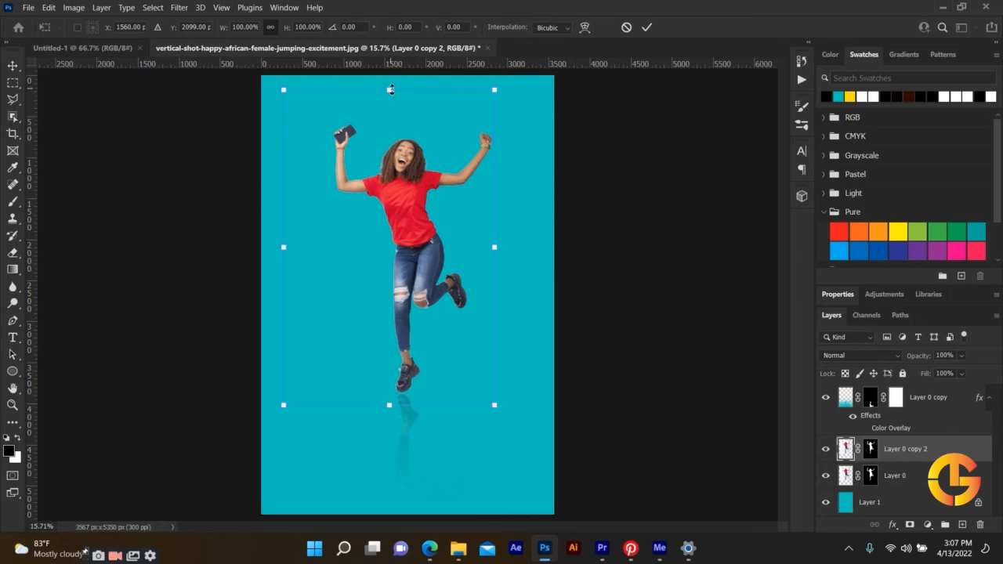
{"action": "left_click", "coordinate": [10, 68]}
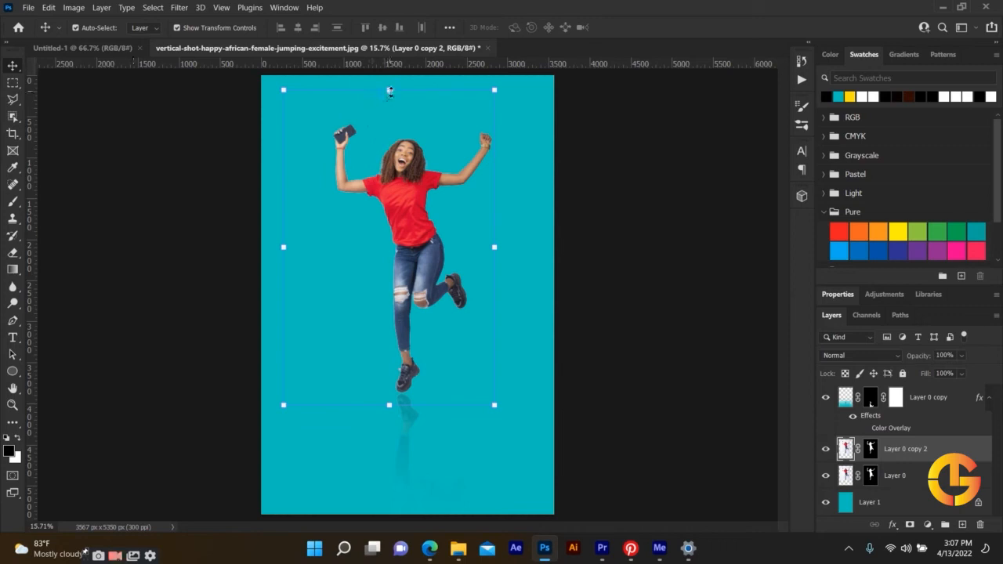
{"action": "right_click", "coordinate": [389, 91]}
{"action": "key", "text": "Escape"}
{"action": "right_click", "coordinate": [390, 92]}
{"action": "key", "text": "Escape"}
Step: Skew the duplicated woman far to the right beyond the canvas, making a thin slanted cast shadow, and apply the transform
{"action": "left_click", "coordinate": [495, 92]}
{"action": "right_click", "coordinate": [495, 96]}
{"action": "left_click", "coordinate": [521, 164]}
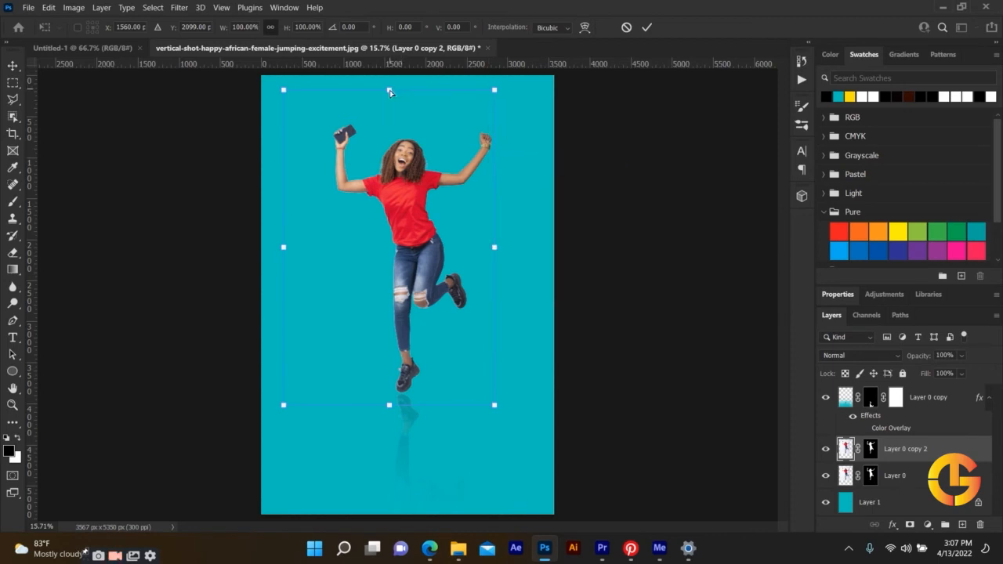
{"action": "left_click_drag", "start_coordinate": [391, 92], "coordinate": [831, 341]}
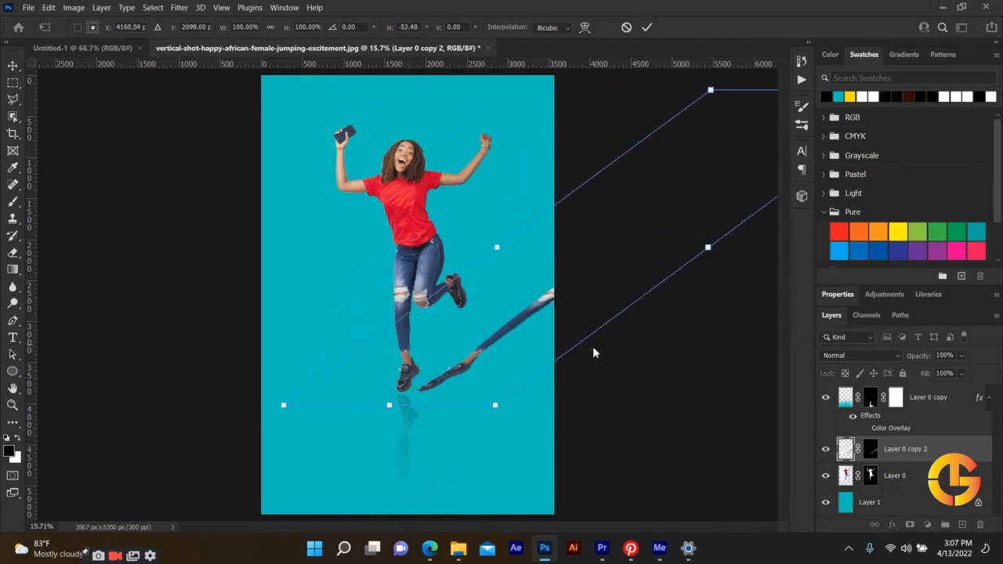
{"action": "key", "text": "ctrl+minus"}
{"action": "key", "text": "ctrl+minus"}
{"action": "left_click_drag", "start_coordinate": [644, 174], "coordinate": [779, 276]}
{"action": "key", "text": "ctrl+minus"}
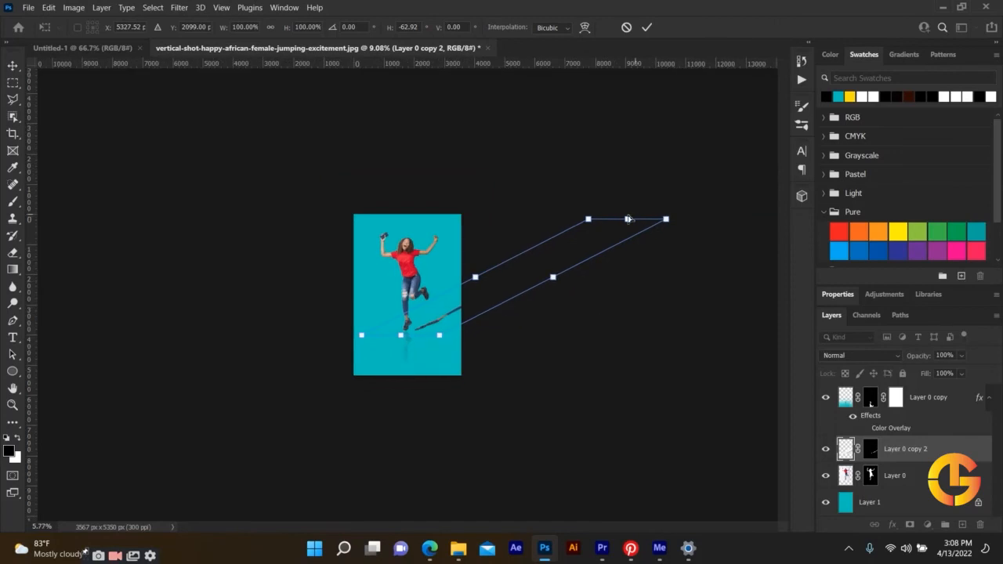
{"action": "left_click_drag", "start_coordinate": [628, 222], "coordinate": [683, 299]}
{"action": "key", "text": "Return"}
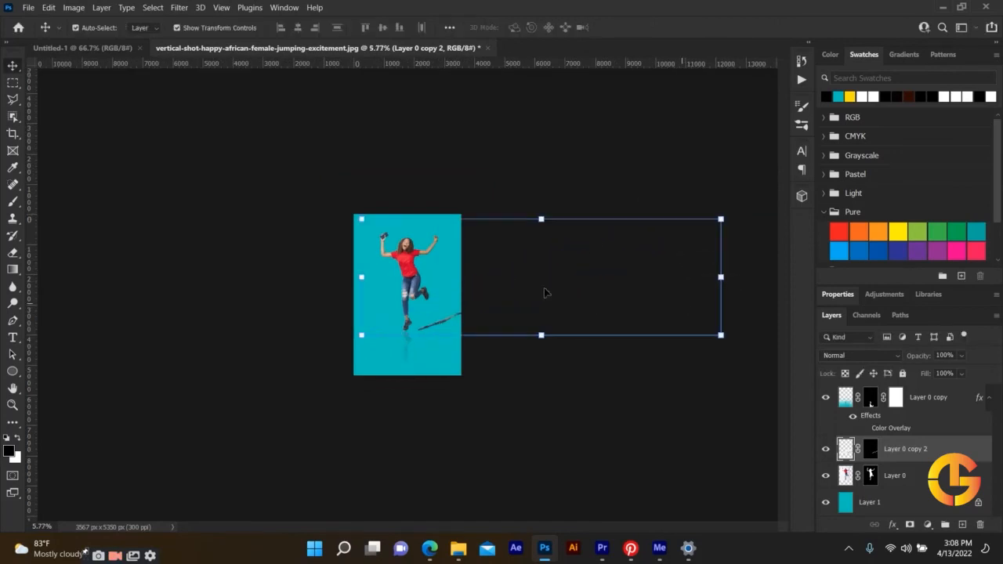
Step: Move the skewed copy left so the cast shadow starts at the woman's standing foot
{"action": "key", "text": "ctrl+plus"}
{"action": "key", "text": "ctrl+plus"}
{"action": "scroll", "coordinate": [429, 361], "scroll_direction": "up", "scroll_amount": 5}
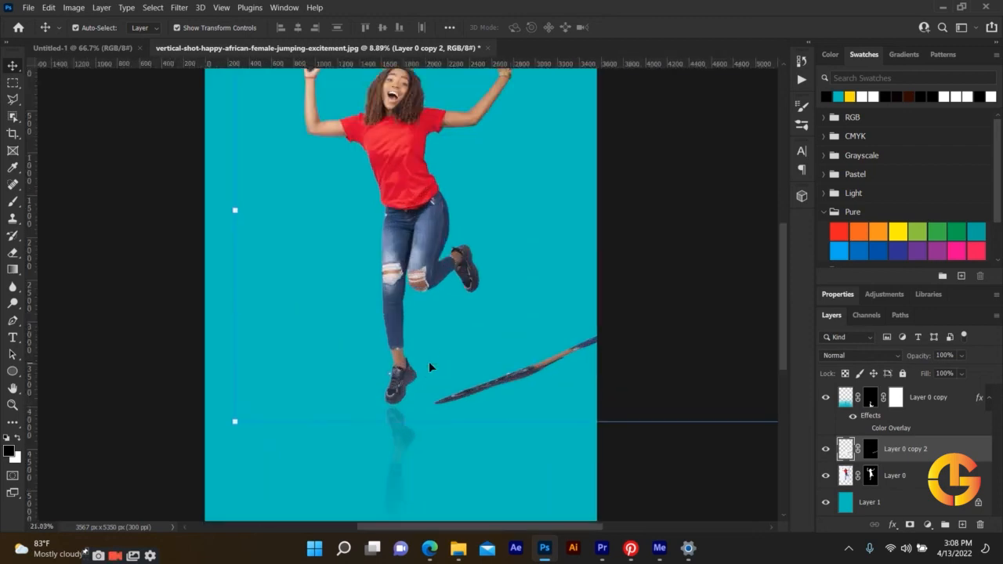
{"action": "left_click_drag", "start_coordinate": [553, 378], "coordinate": [511, 377]}
{"action": "scroll", "coordinate": [467, 384], "scroll_direction": "down", "scroll_amount": 1}
{"action": "scroll", "coordinate": [416, 384], "scroll_direction": "down", "scroll_amount": 5}
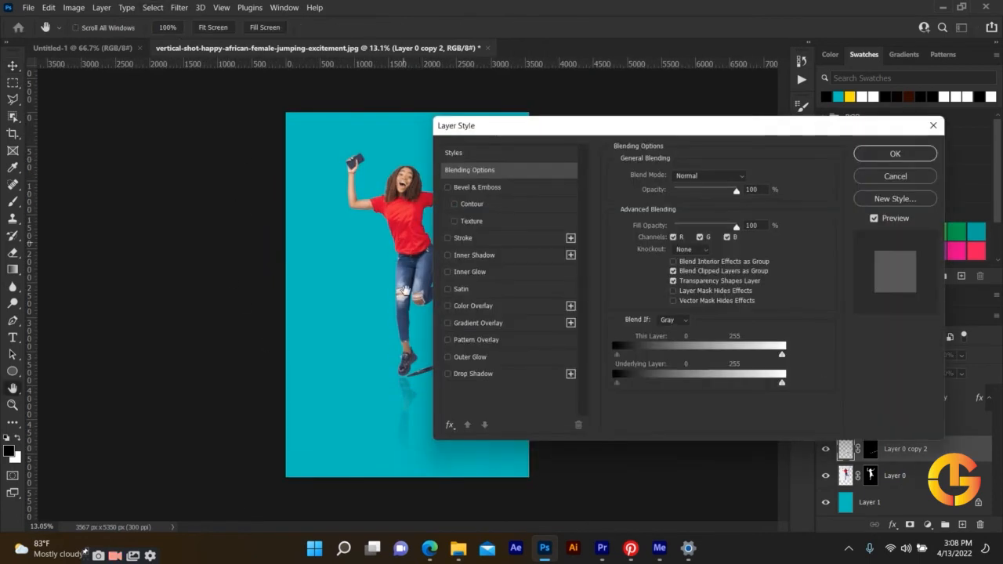
Step: Give the skewed copy a black Color Overlay at 100% and lower the layer's opacity to 5%
{"action": "left_click", "coordinate": [461, 305]}
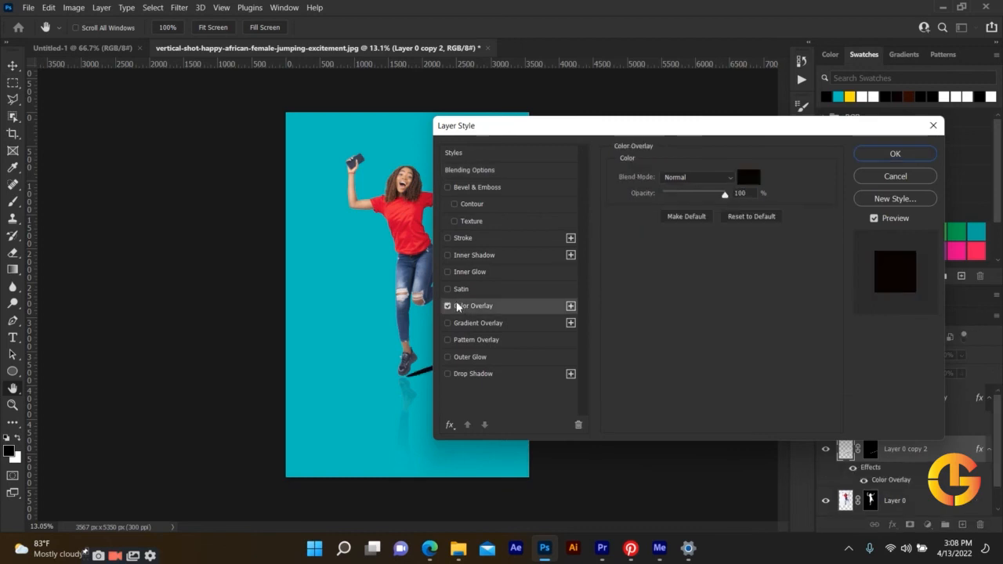
{"action": "left_click", "coordinate": [886, 154]}
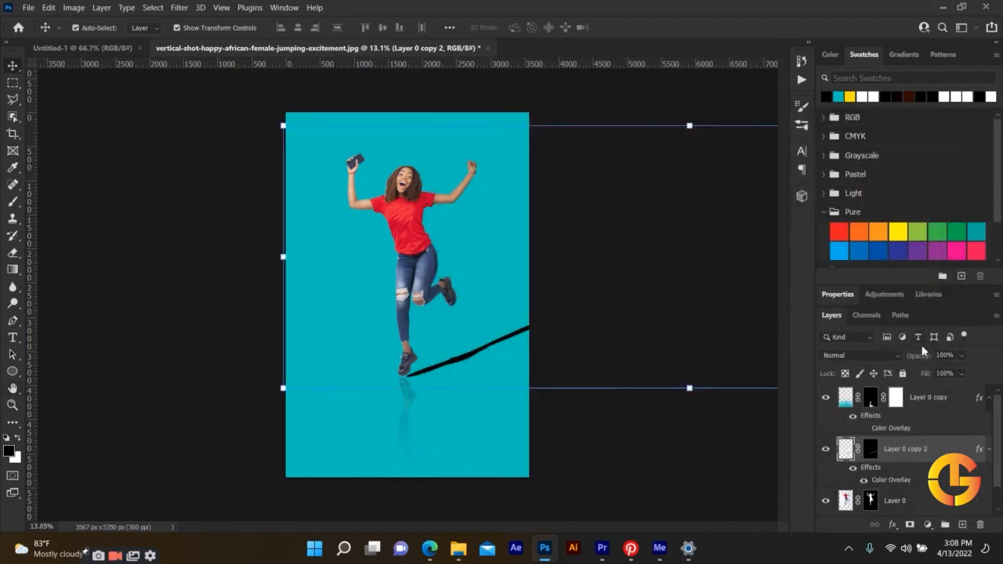
{"action": "mouse_move", "coordinate": [915, 357]}
{"action": "left_mouse_down"}
{"action": "mouse_move", "coordinate": [885, 362]}
{"action": "mouse_move", "coordinate": [915, 361]}
{"action": "left_mouse_up"}
Step: Apply a Gaussian Blur with a radius of 48.4 pixels to the skewed shadow copy
{"action": "left_click", "coordinate": [179, 7]}
{"action": "mouse_move", "coordinate": [208, 164]}
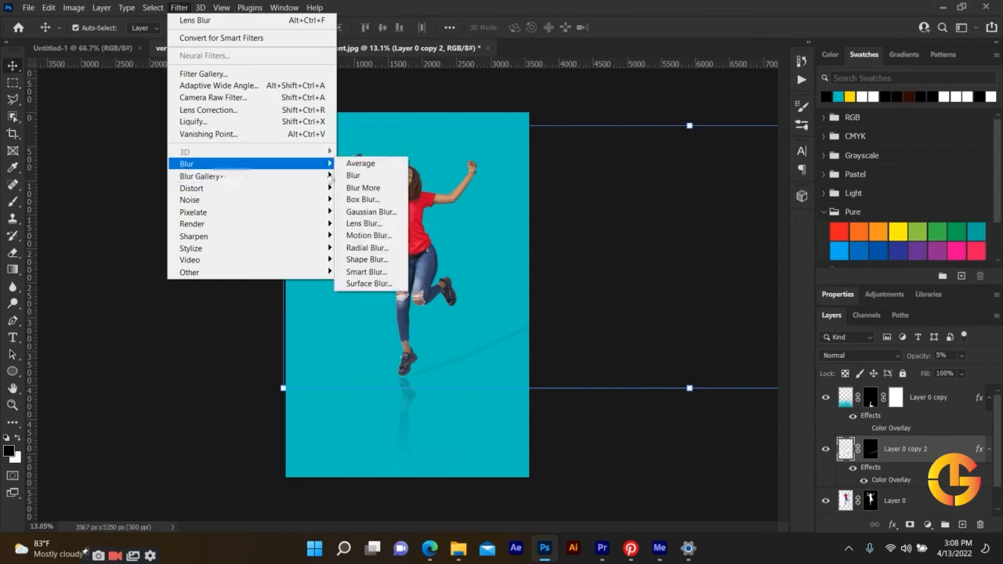
{"action": "left_click", "coordinate": [369, 212]}
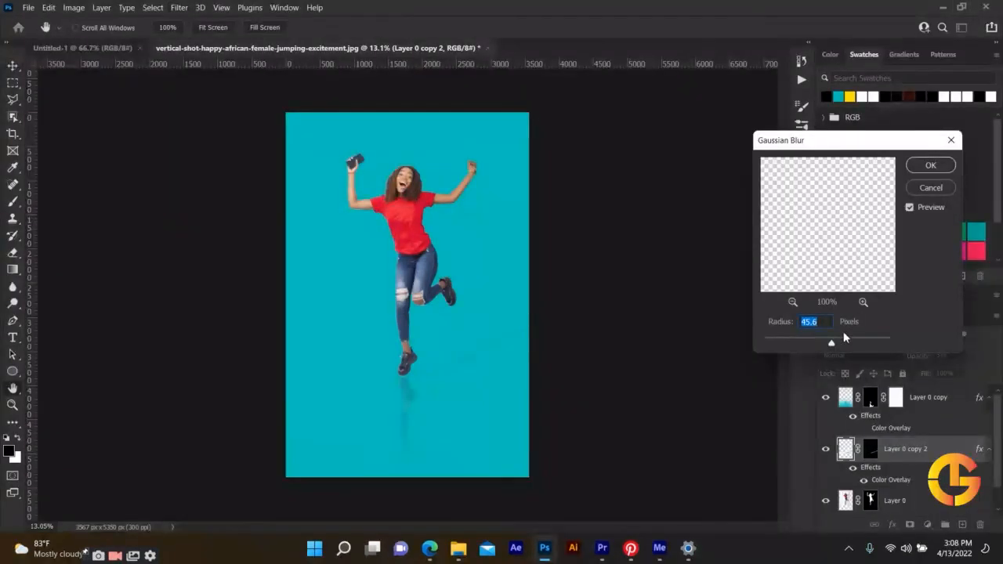
{"action": "left_click_drag", "start_coordinate": [833, 349], "coordinate": [836, 349]}
{"action": "left_click", "coordinate": [930, 165]}
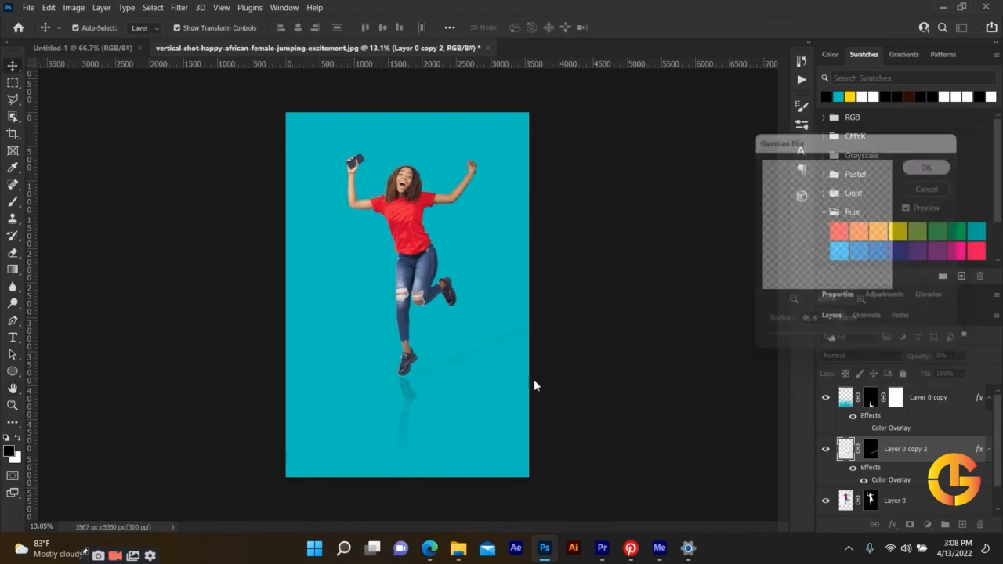
Step: Delete the skewed cast-shadow layer
{"action": "scroll", "coordinate": [470, 406], "scroll_direction": "up", "scroll_amount": 3}
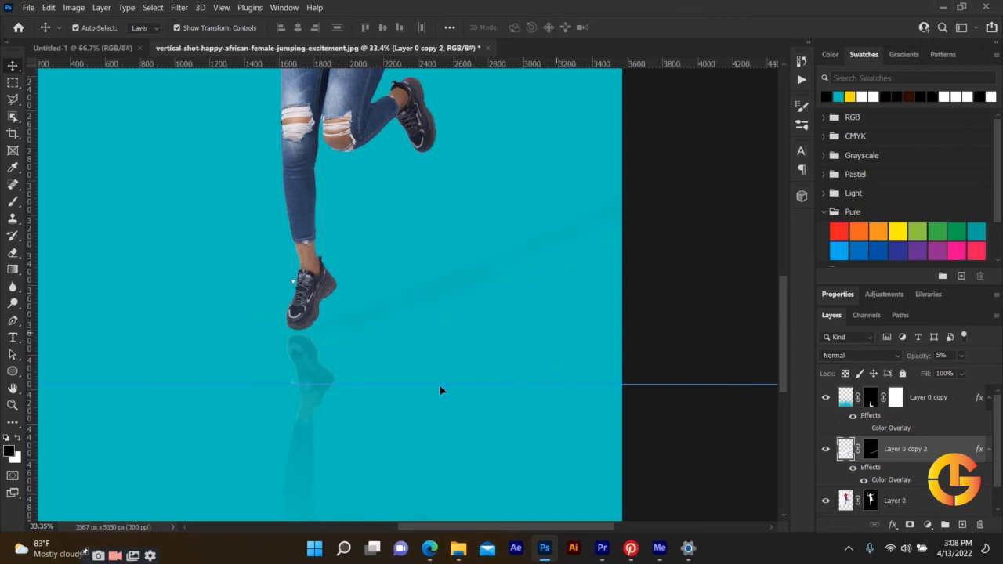
{"action": "scroll", "coordinate": [506, 380], "scroll_direction": "down", "scroll_amount": 2}
{"action": "key", "text": "Delete"}
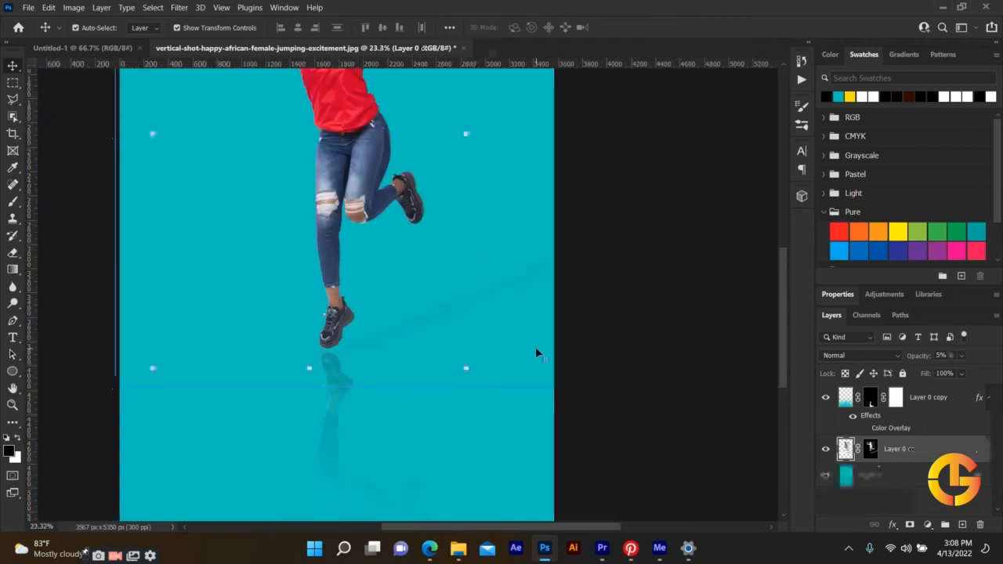
Step: Draw a flat black ellipse about 438 by 89 px directly beneath the woman's standing foot
{"action": "left_click_drag", "start_coordinate": [14, 372], "coordinate": [36, 386]}
{"action": "left_click_drag", "start_coordinate": [308, 351], "coordinate": [359, 360]}
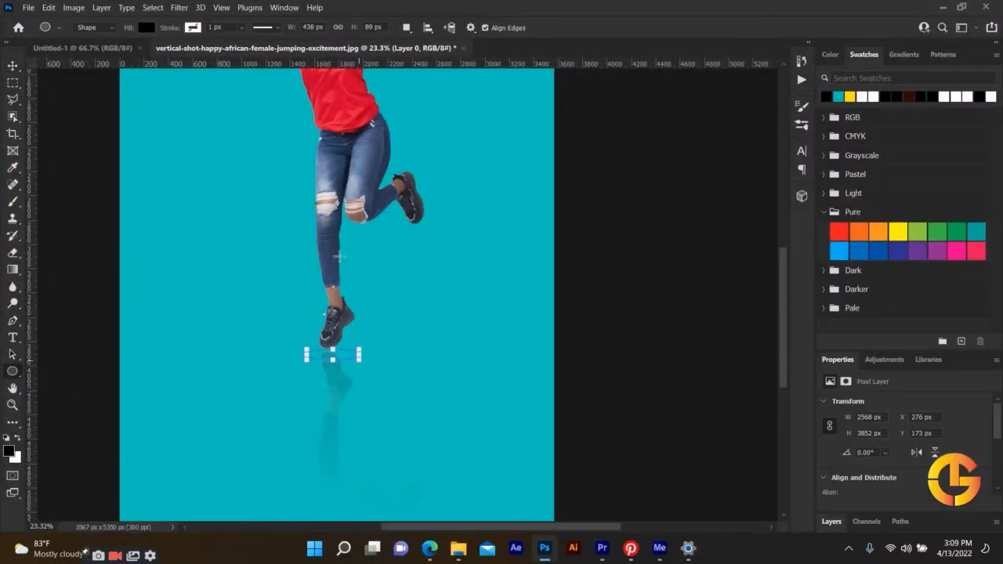
{"action": "key", "text": "v"}
Step: Rasterize the black ellipse and apply a Gaussian Blur with a radius of 20.8 pixels
{"action": "left_click", "coordinate": [224, 7]}
{"action": "mouse_move", "coordinate": [184, 7]}
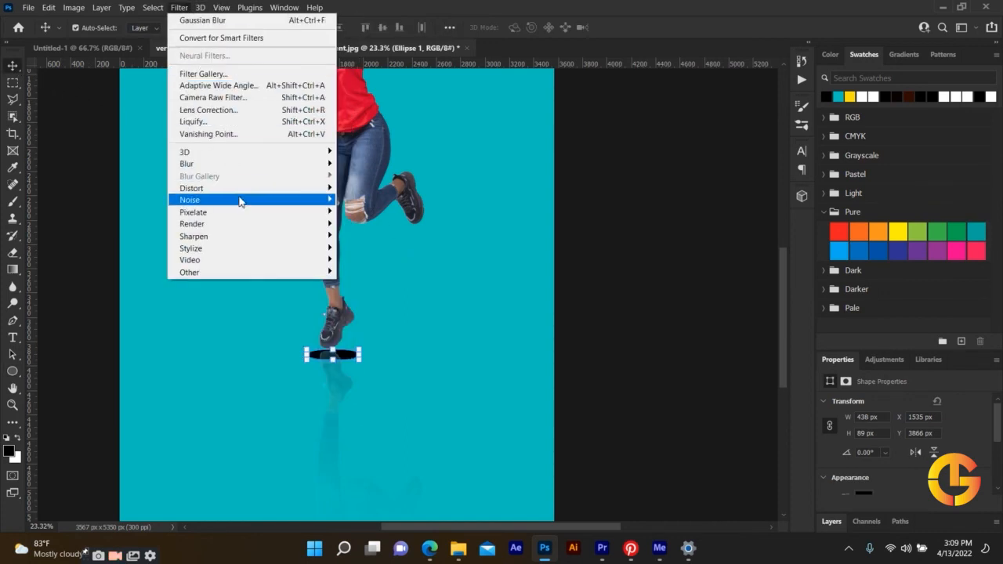
{"action": "mouse_move", "coordinate": [235, 166]}
{"action": "left_click", "coordinate": [361, 218]}
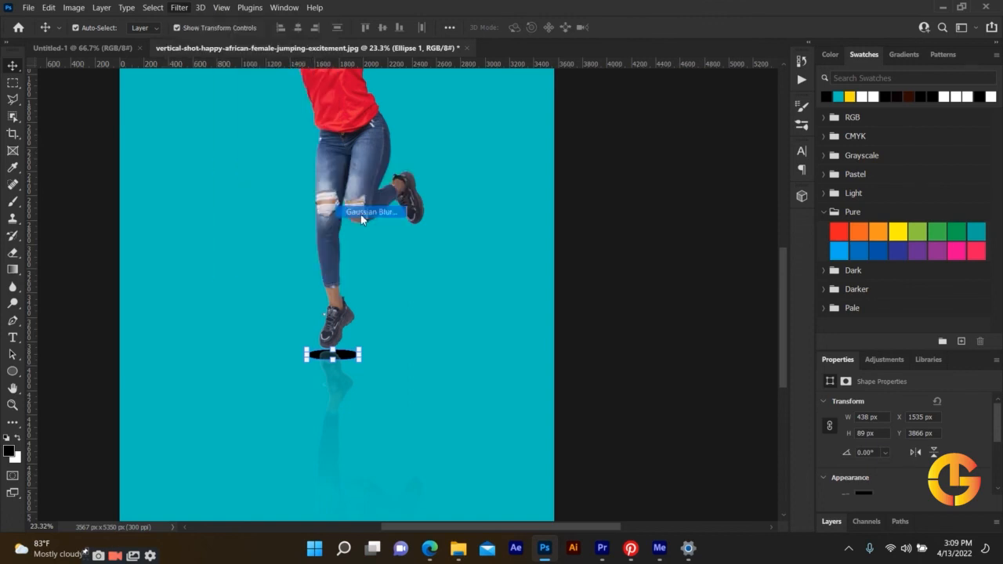
{"action": "left_click", "coordinate": [605, 211]}
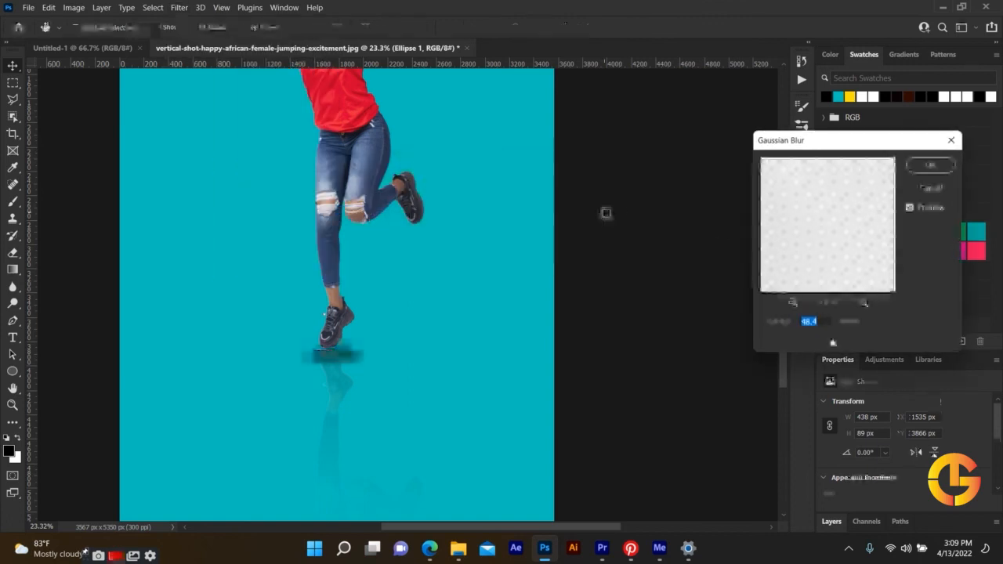
{"action": "mouse_move", "coordinate": [833, 343]}
{"action": "left_mouse_down"}
{"action": "mouse_move", "coordinate": [842, 345]}
{"action": "mouse_move", "coordinate": [821, 345]}
{"action": "left_mouse_up"}
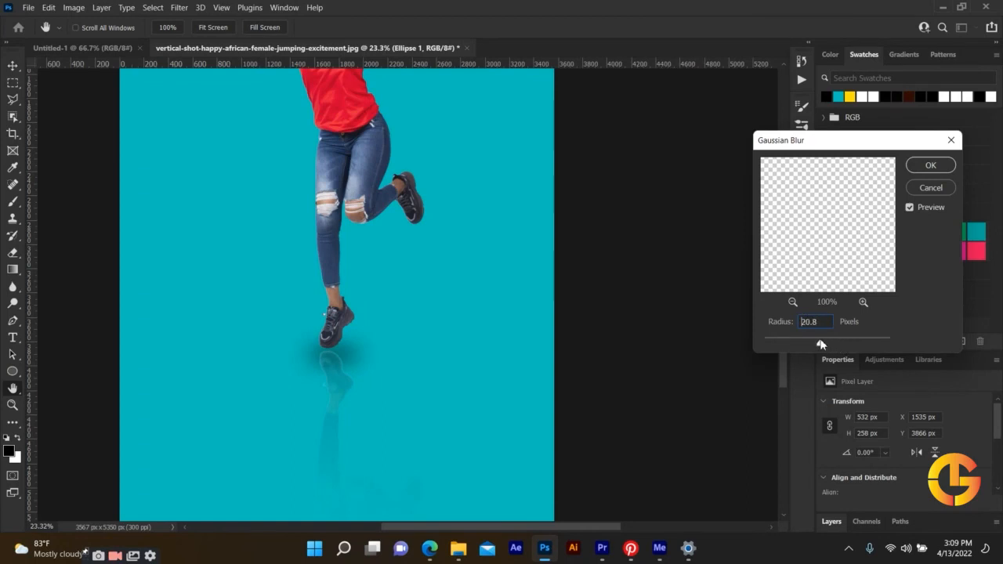
{"action": "left_click", "coordinate": [915, 166]}
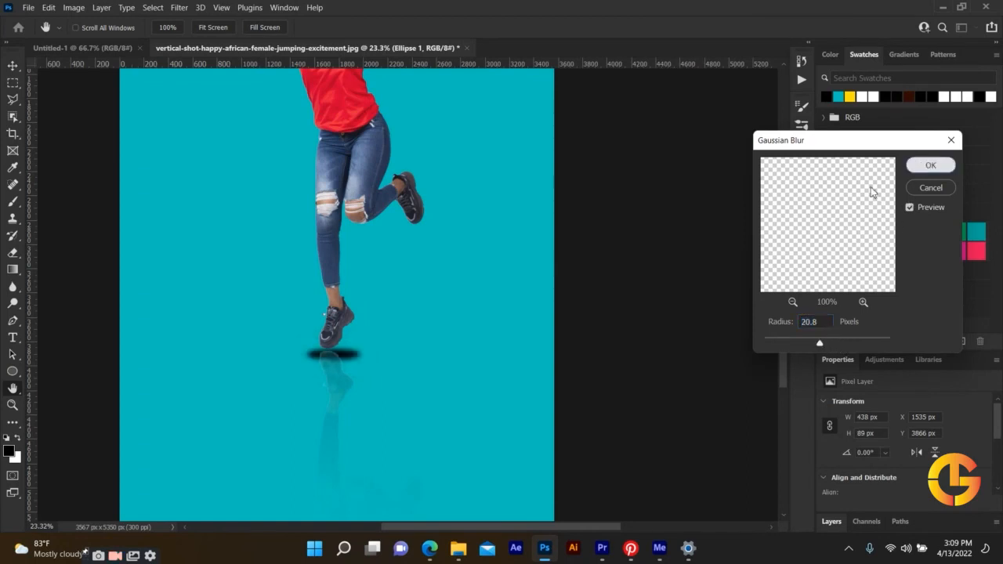
Step: Move the blurred ellipse up against the shoe's sole and shrink it to a narrower, flatter contact shadow
{"action": "mouse_move", "coordinate": [342, 361]}
{"action": "left_mouse_down"}
{"action": "mouse_move", "coordinate": [374, 348]}
{"action": "mouse_move", "coordinate": [352, 358]}
{"action": "left_mouse_up"}
{"action": "key", "text": "Return"}
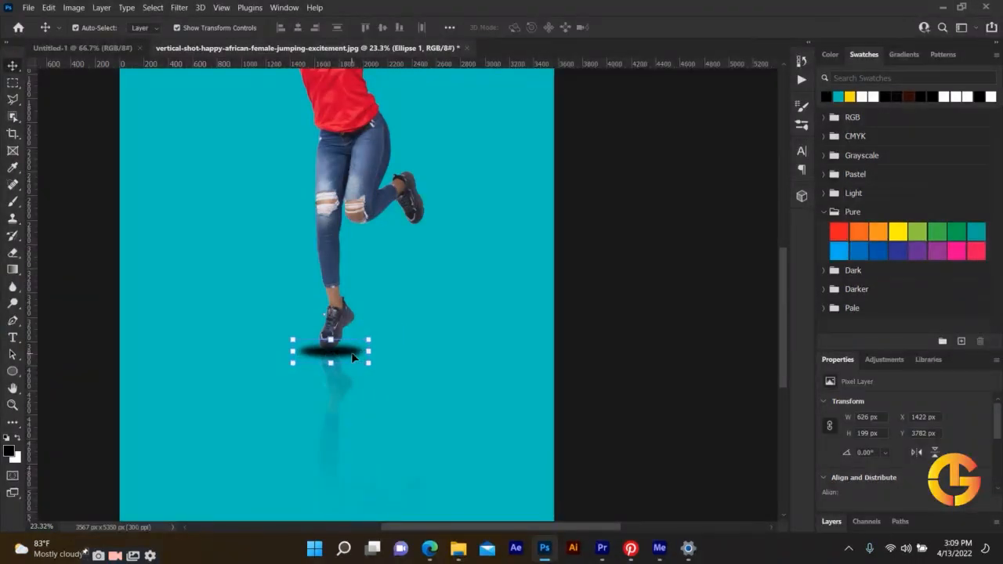
{"action": "left_click", "coordinate": [827, 523]}
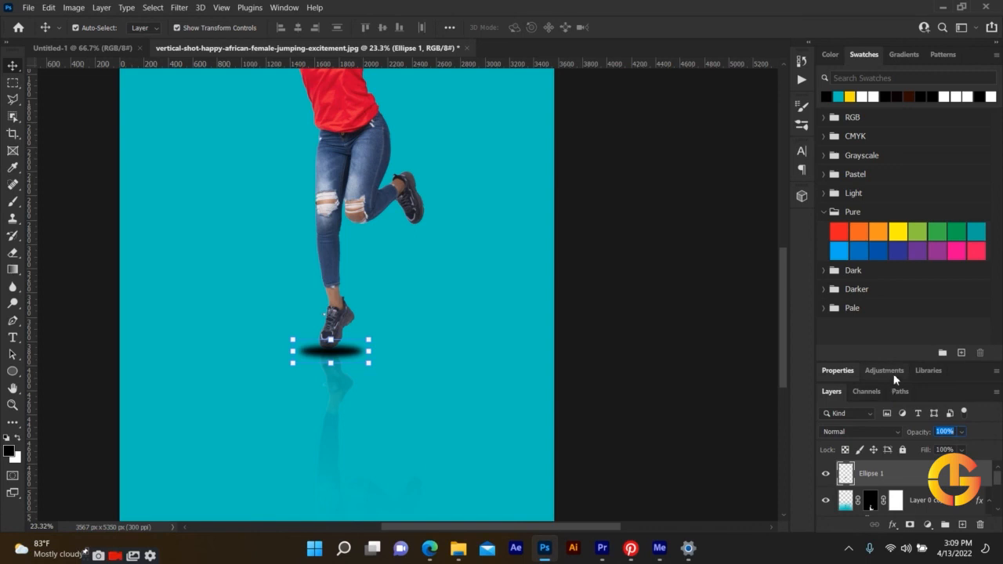
{"action": "left_click_drag", "start_coordinate": [897, 360], "coordinate": [898, 233]}
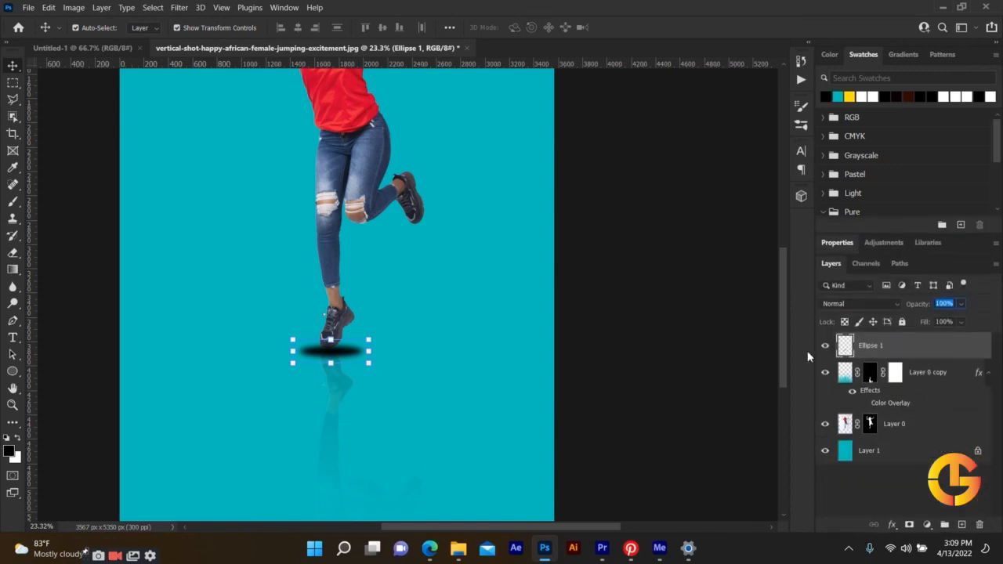
{"action": "left_click_drag", "start_coordinate": [330, 363], "coordinate": [358, 350]}
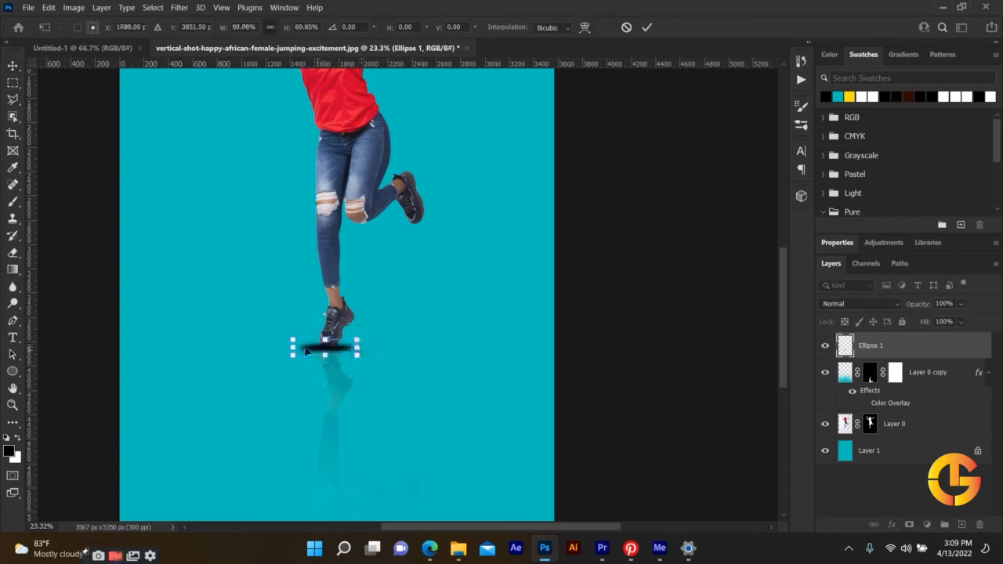
{"action": "left_click_drag", "start_coordinate": [292, 348], "coordinate": [301, 347]}
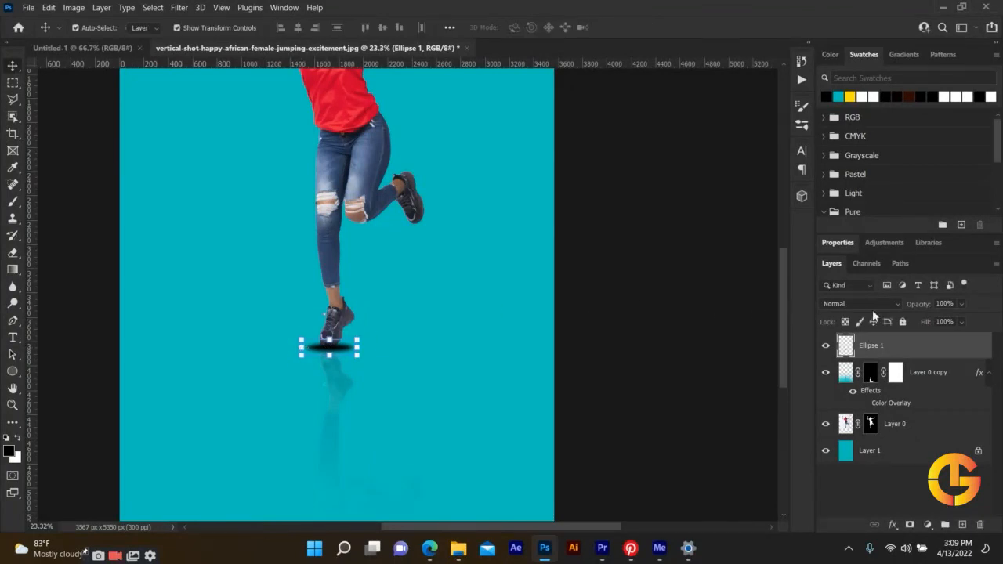
Step: Lower the opacity of the blurred ellipse layer to 18% and check the shadow against the whole image
{"action": "mouse_move", "coordinate": [916, 305]}
{"action": "left_mouse_down"}
{"action": "mouse_move", "coordinate": [897, 306]}
{"action": "mouse_move", "coordinate": [918, 313]}
{"action": "left_mouse_up"}
{"action": "scroll", "coordinate": [359, 352], "scroll_direction": "down", "scroll_amount": 3}
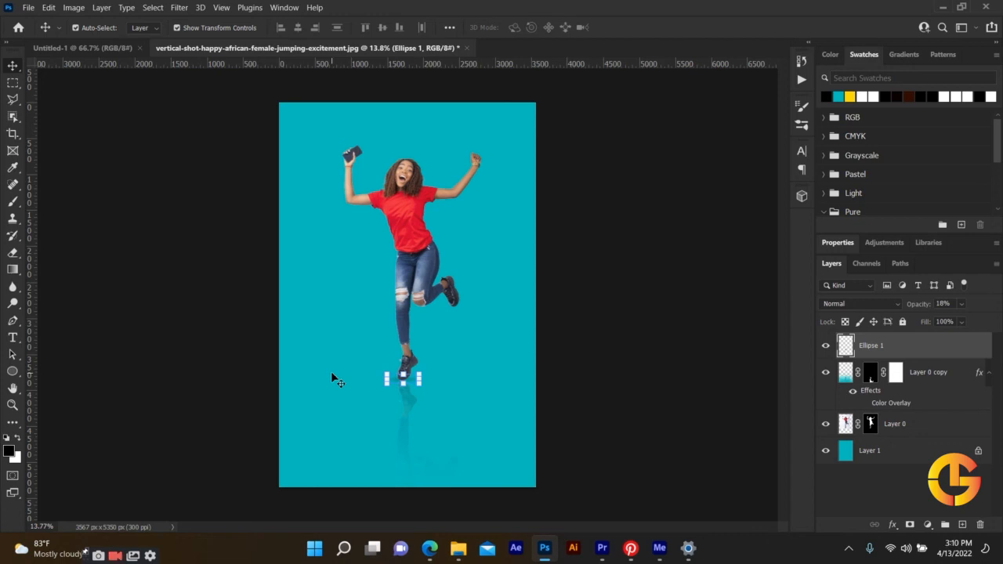
{"action": "scroll", "coordinate": [331, 372], "scroll_direction": "up", "scroll_amount": 2}
{"action": "scroll", "coordinate": [484, 443], "scroll_direction": "up", "scroll_amount": 1}
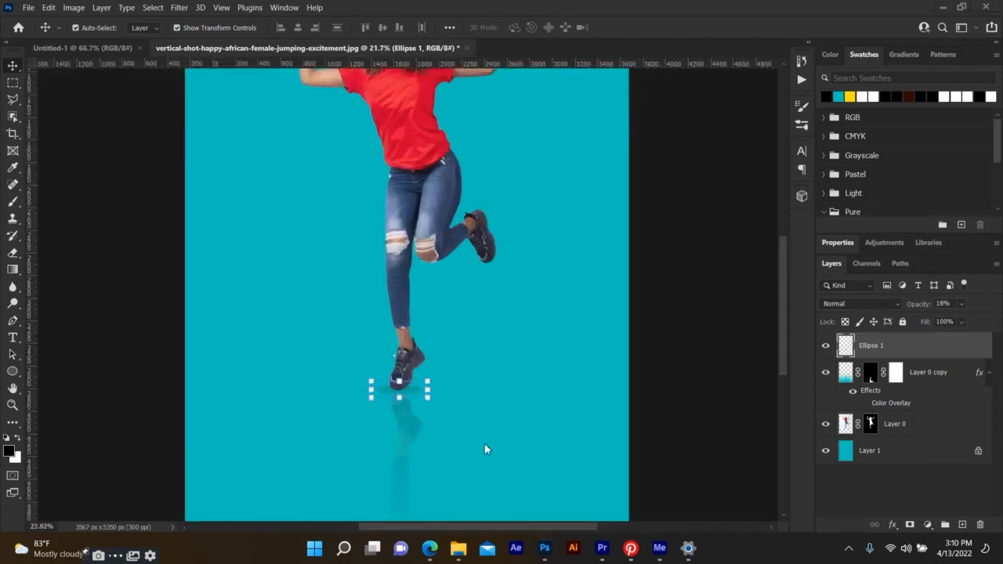
{"action": "scroll", "coordinate": [484, 449], "scroll_direction": "down", "scroll_amount": 3}
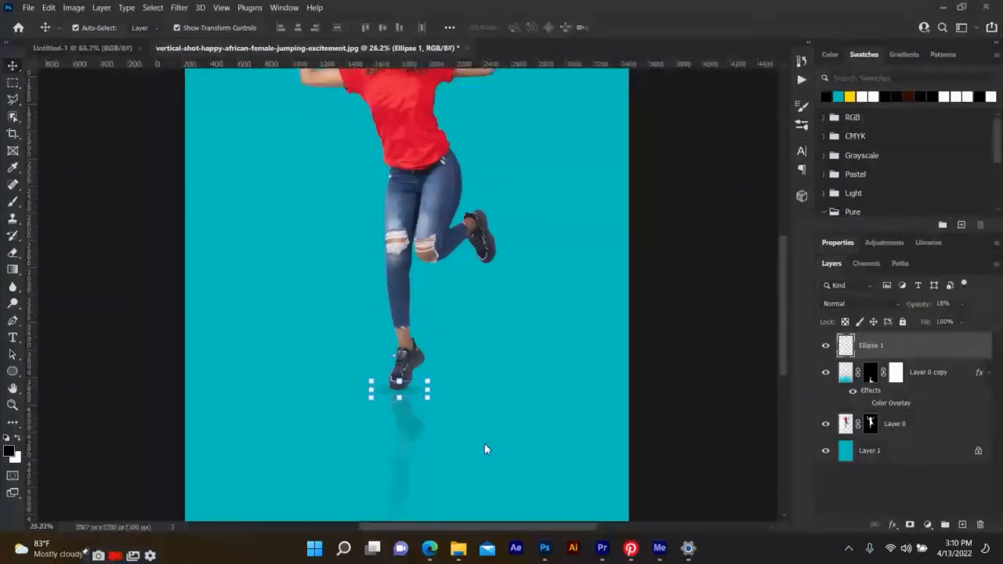